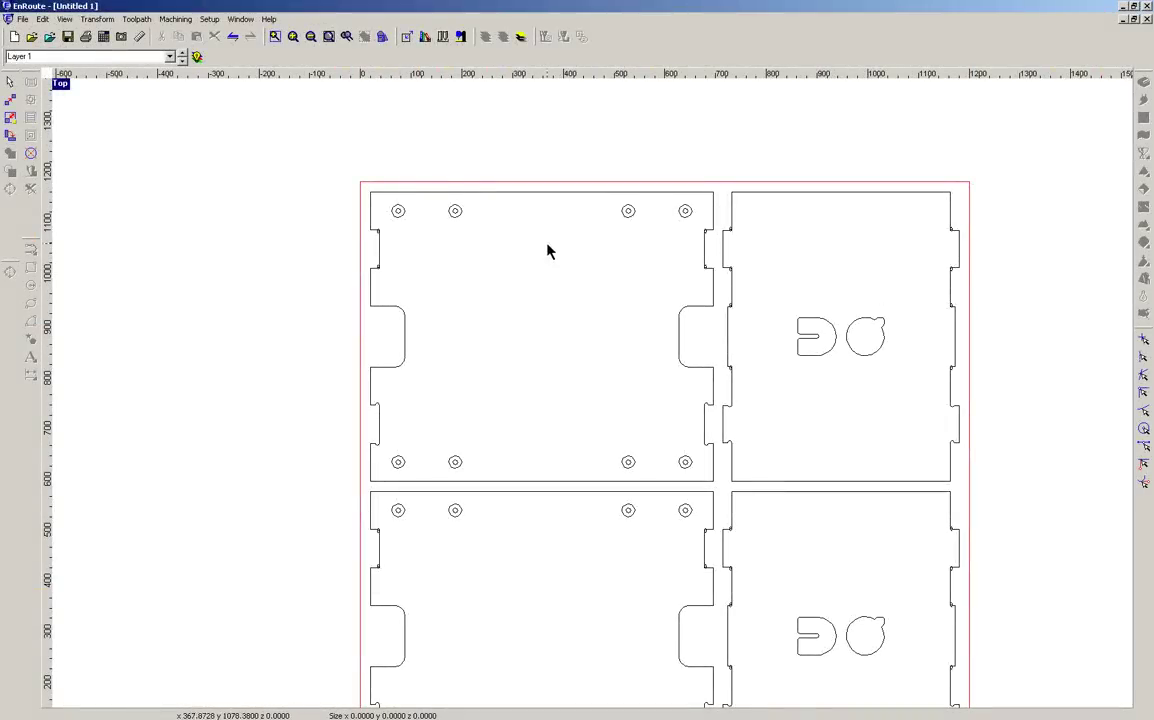
# - Select the top-left plywood part outline on the sheet
pyautogui.click(541, 192)
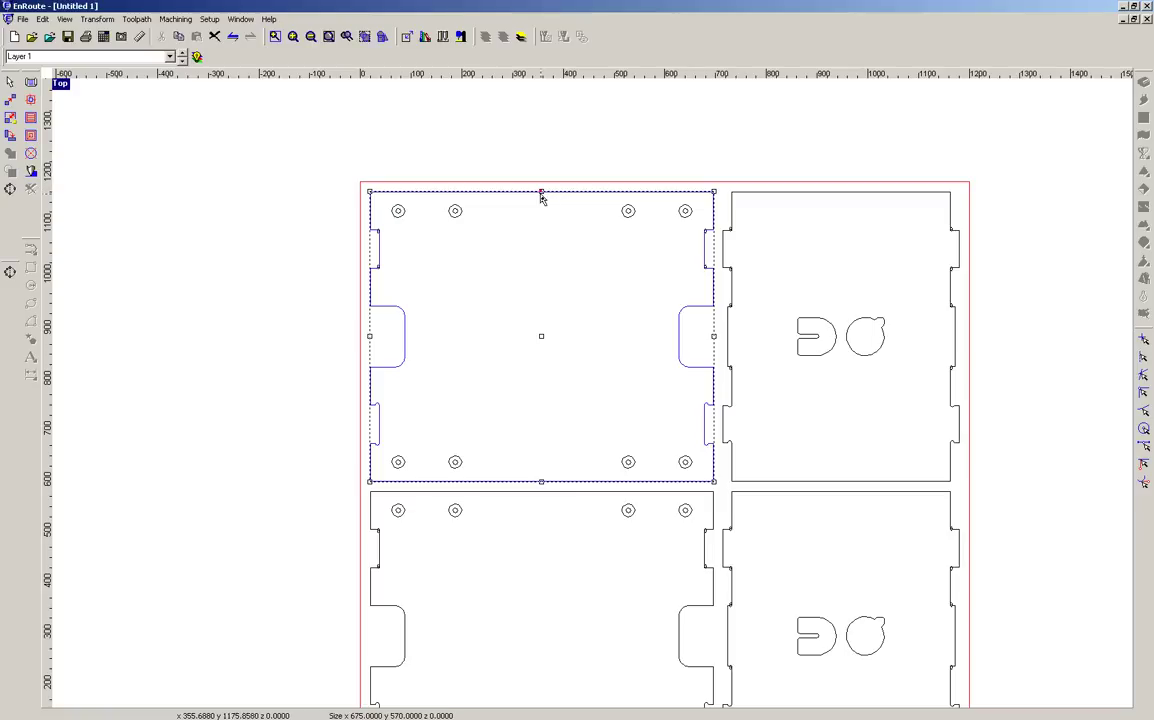
# - Start a Router Offset for the part and add 8mm Rougher from Available Tools as tool 1
pyautogui.click(31, 101)
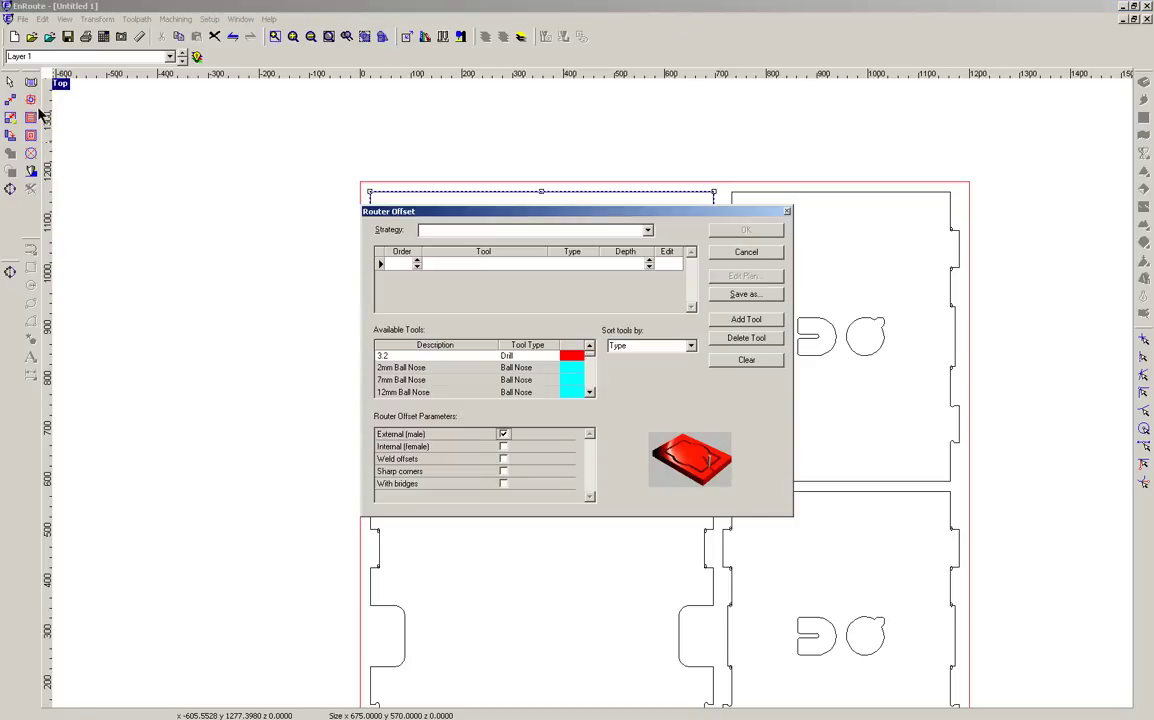
pyautogui.moveTo(490, 215); pyautogui.dragTo(663, 304)
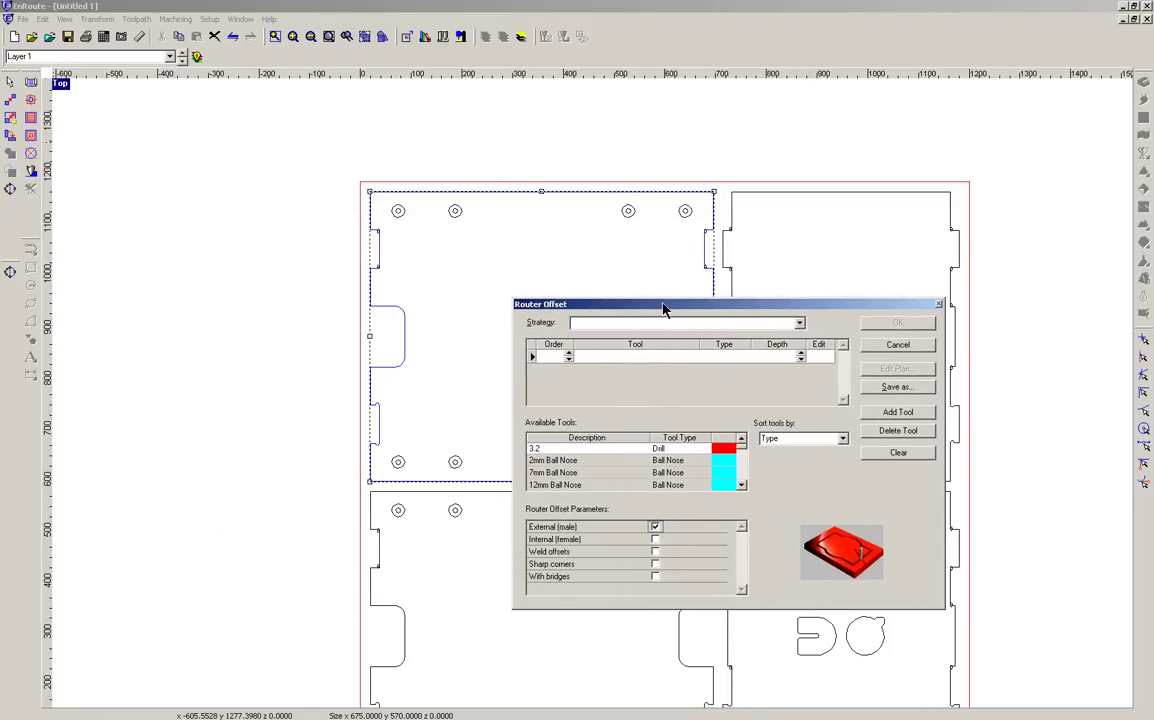
pyautogui.click(741, 486)
pyautogui.click(741, 486)
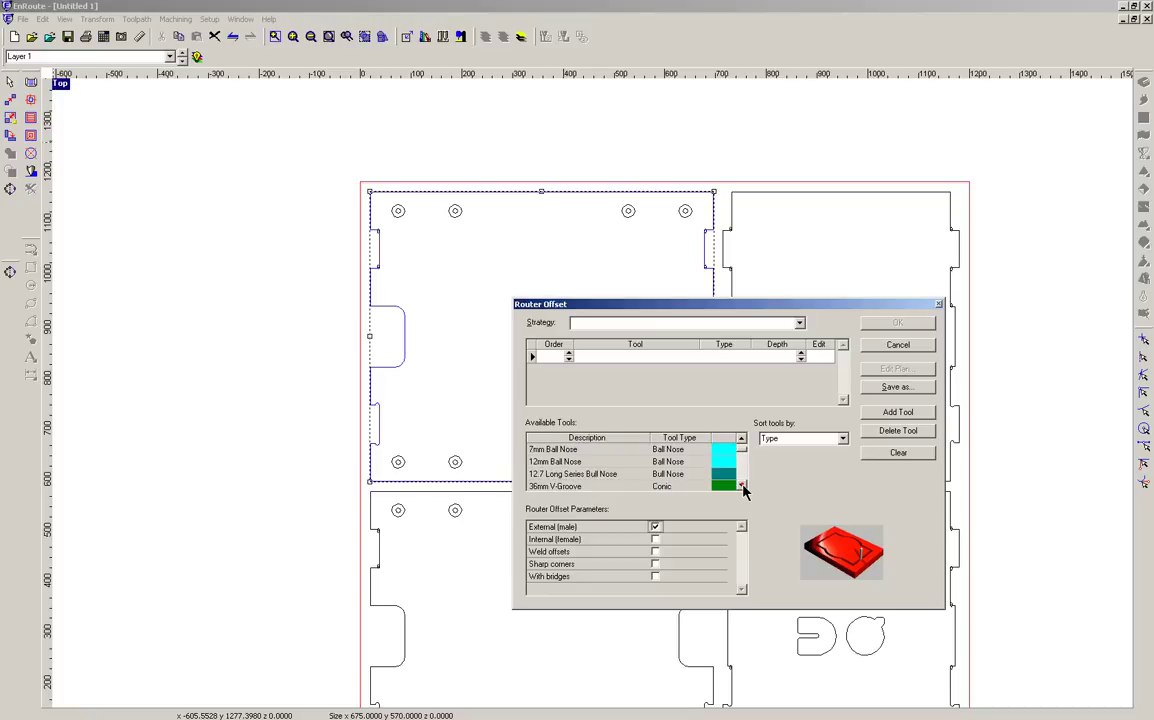
pyautogui.click(741, 486)
pyautogui.click(741, 486)
pyautogui.click(741, 486)
pyautogui.click(741, 486)
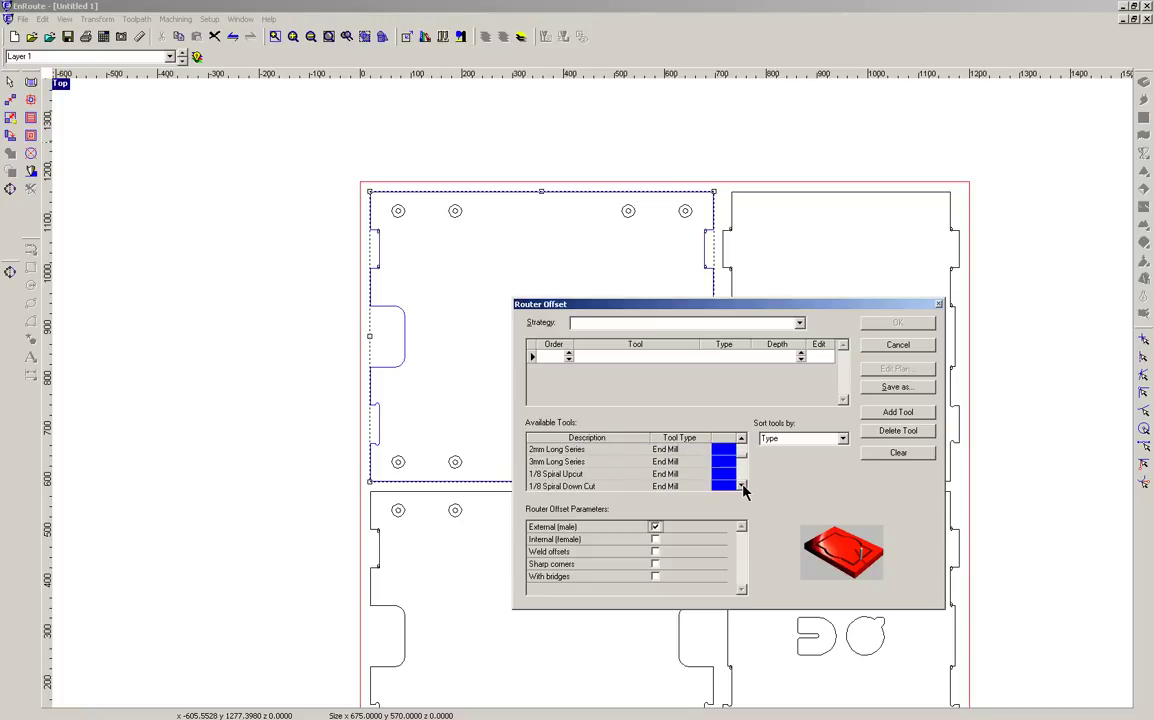
pyautogui.click(741, 486)
pyautogui.click(741, 486)
pyautogui.click(741, 486)
pyautogui.click(741, 486)
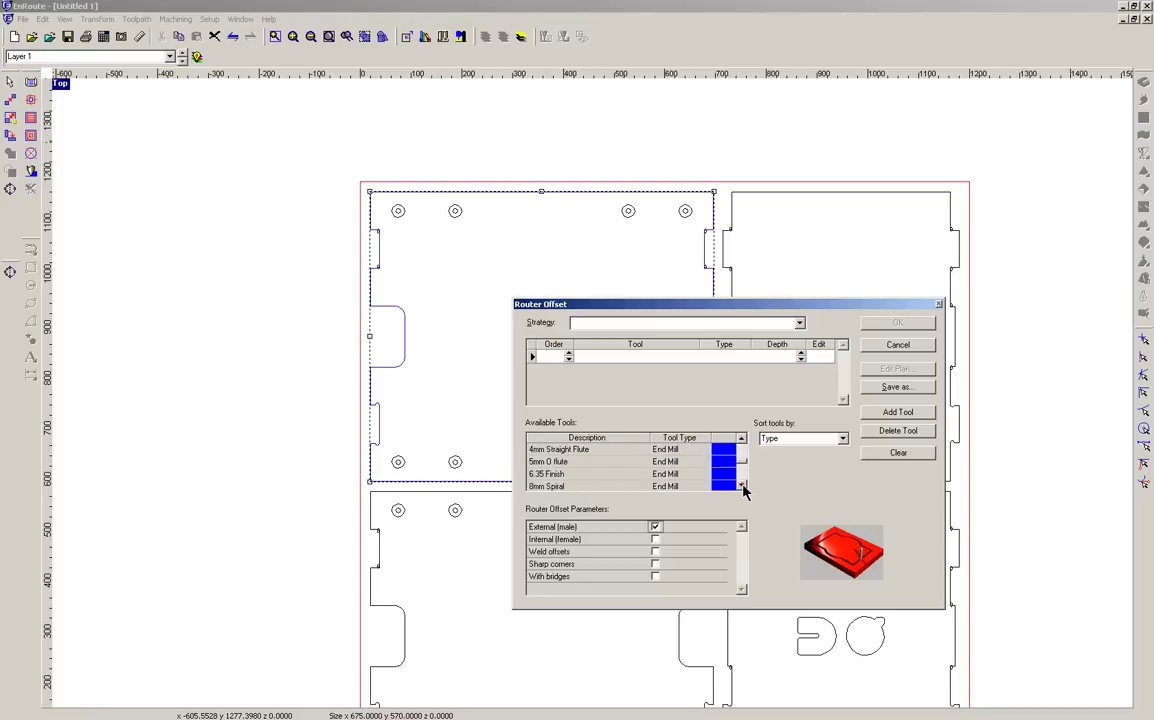
pyautogui.click(741, 486)
pyautogui.click(741, 486)
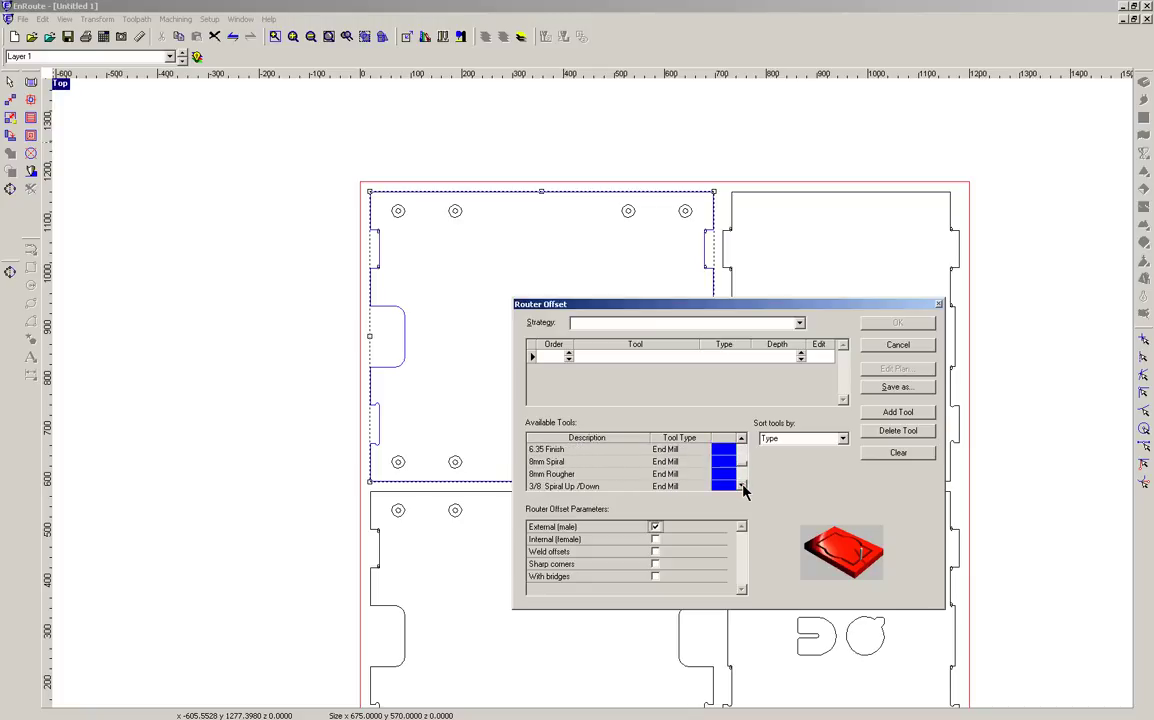
pyautogui.doubleClick(571, 474)
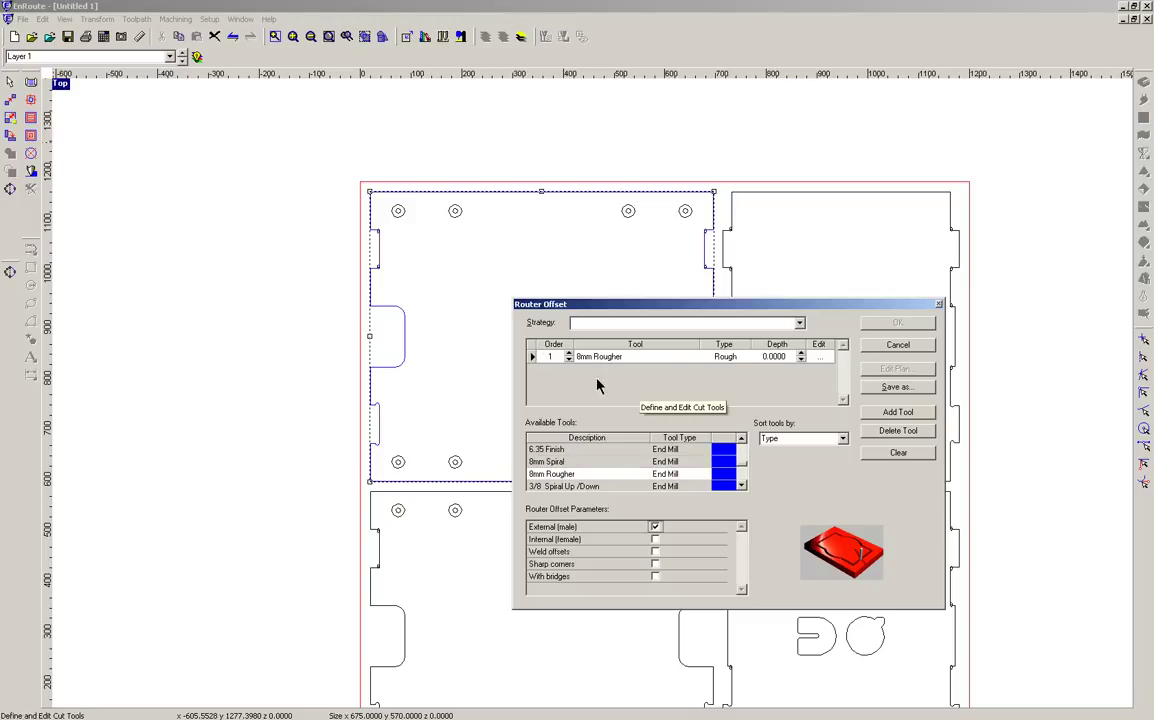
# - Open 8mm Rougher's Cut Definition; expand Depths, Passes, Widths, Feeds and Speeds, Direction, Entry/Exit
pyautogui.click(820, 357)
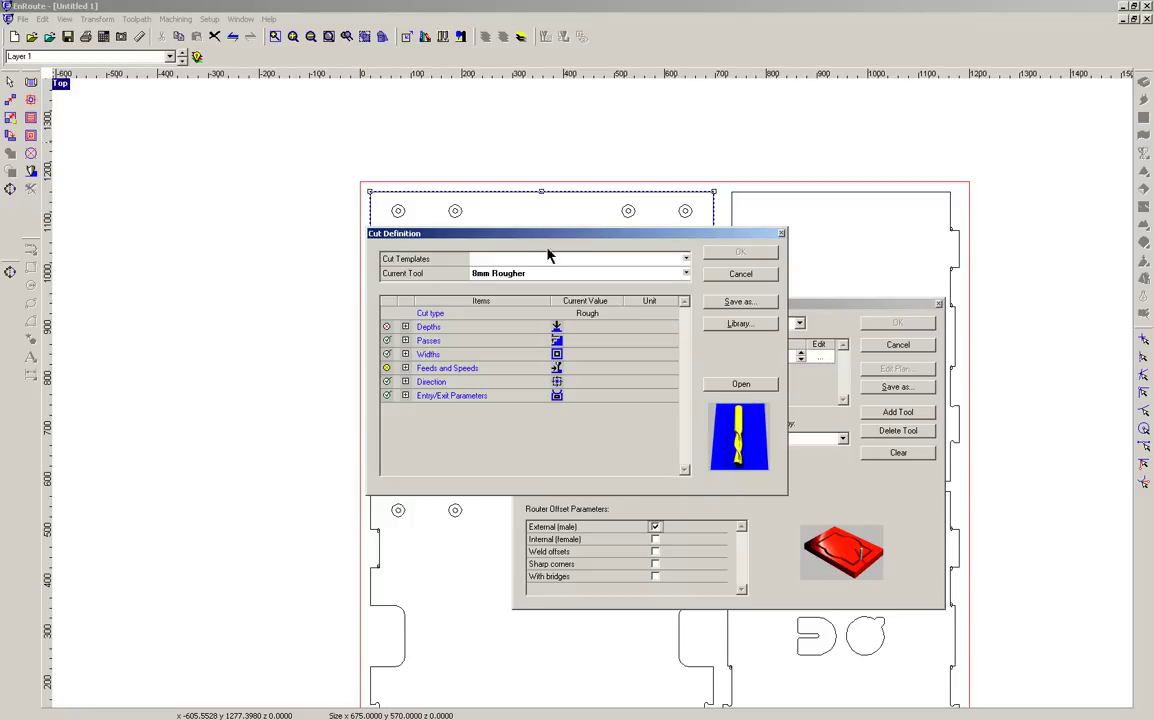
pyautogui.moveTo(564, 238); pyautogui.dragTo(374, 160)
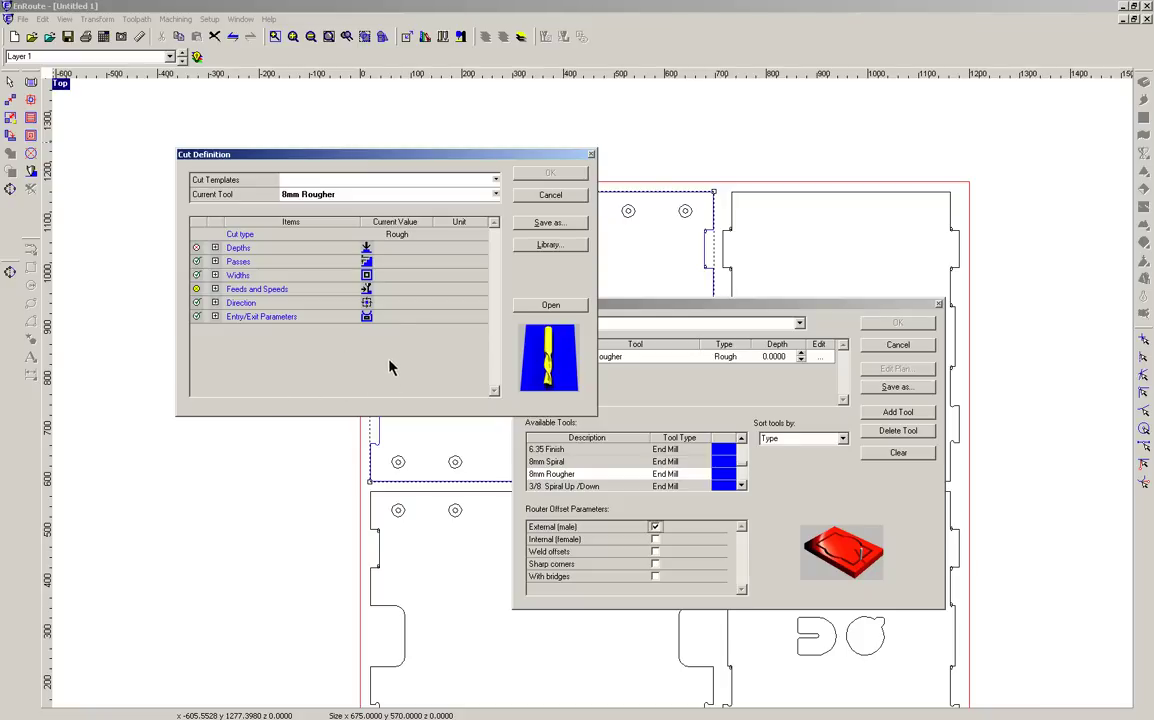
pyautogui.click(215, 248)
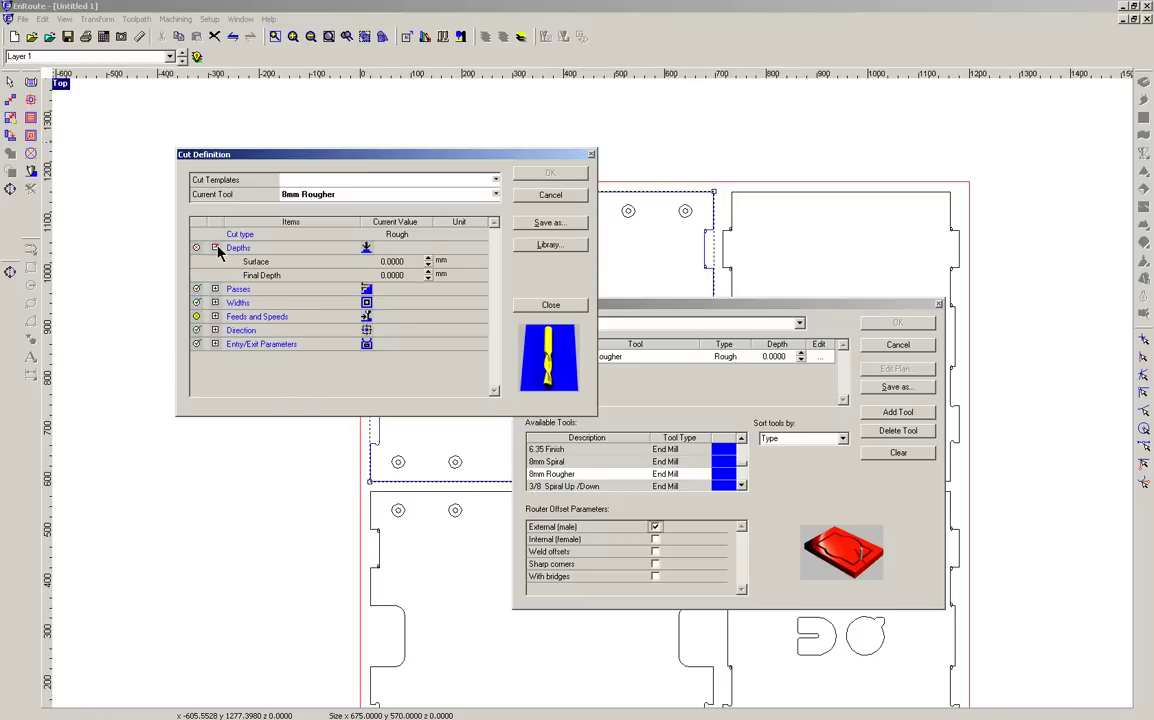
pyautogui.click(215, 289)
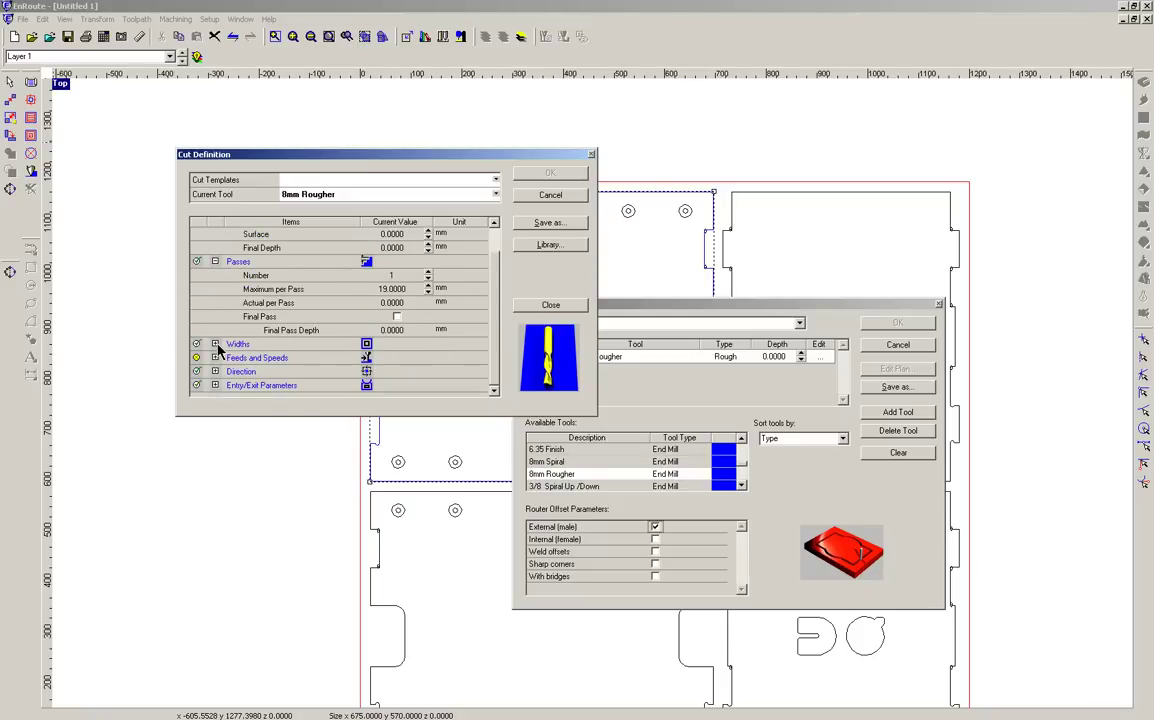
pyautogui.click(216, 344)
pyautogui.click(215, 357)
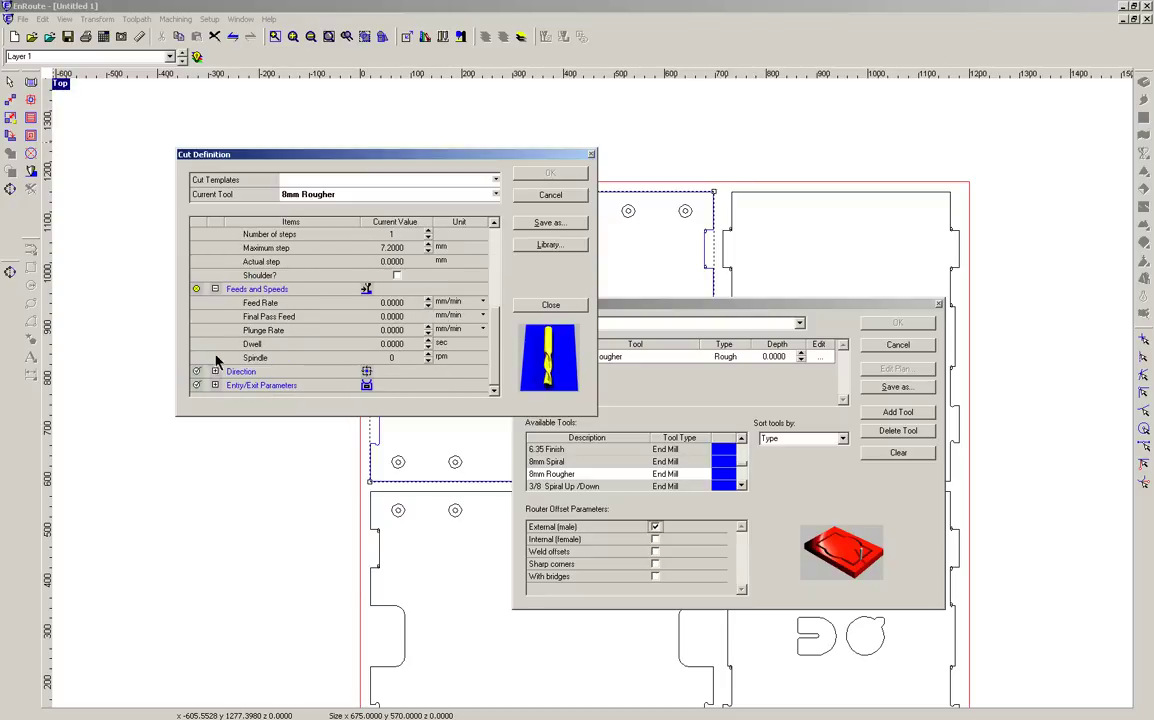
pyautogui.click(215, 371)
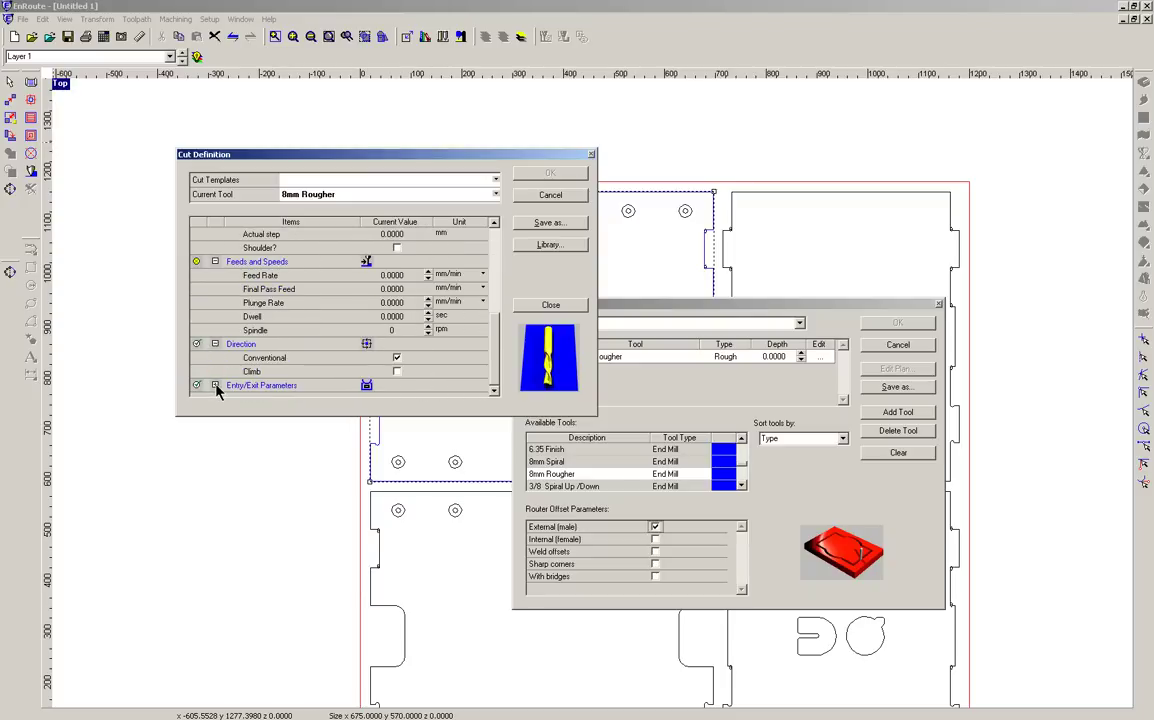
pyautogui.click(216, 386)
pyautogui.scroll(5, 317, 348)
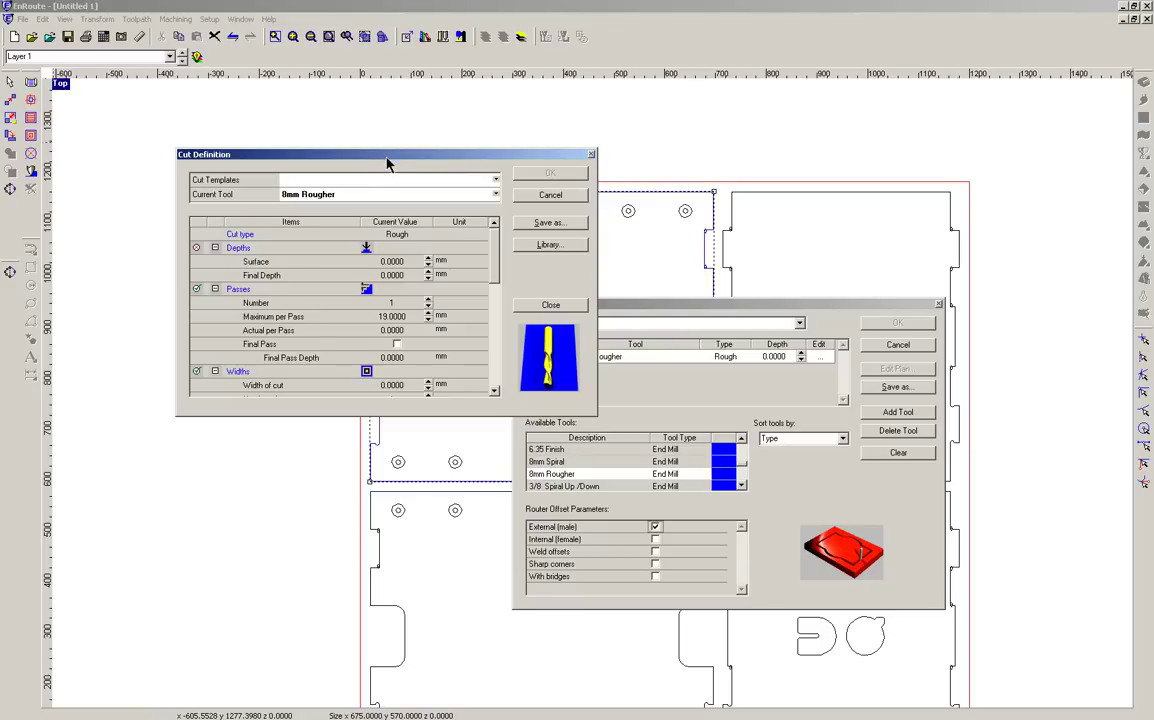
# - Enter 17.3 as the 8mm Rougher's Final Depth in Cut Definition
pyautogui.moveTo(388, 163); pyautogui.dragTo(295, 329)
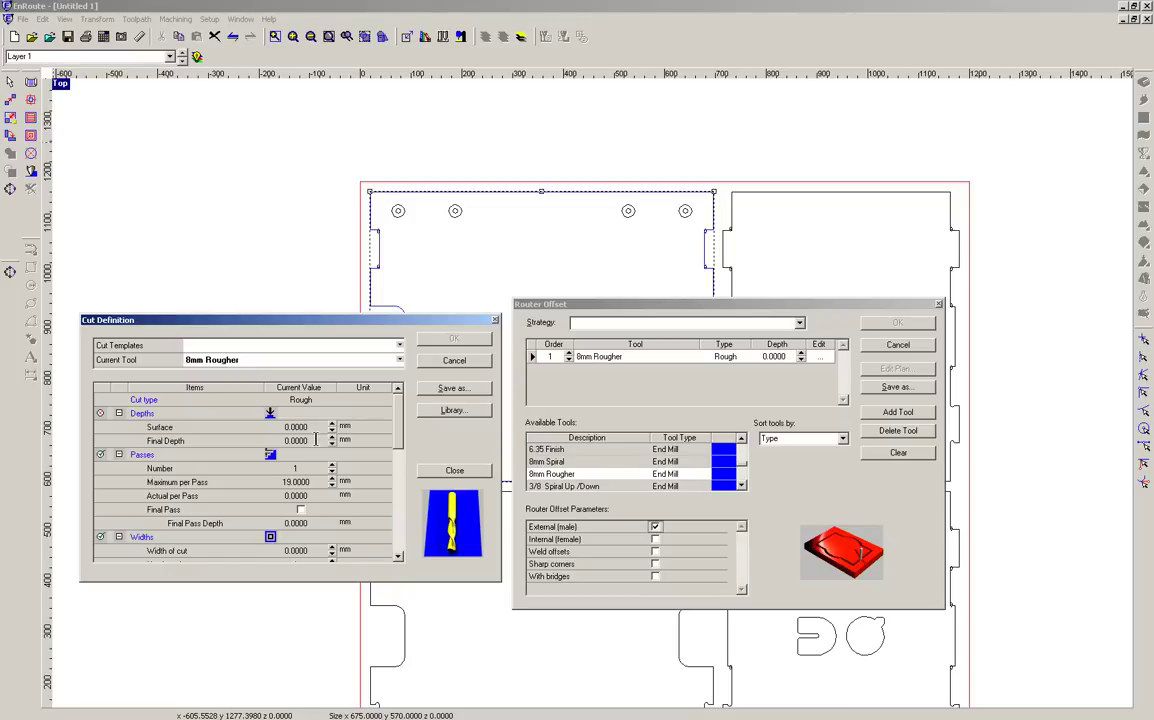
pyautogui.click(310, 440)
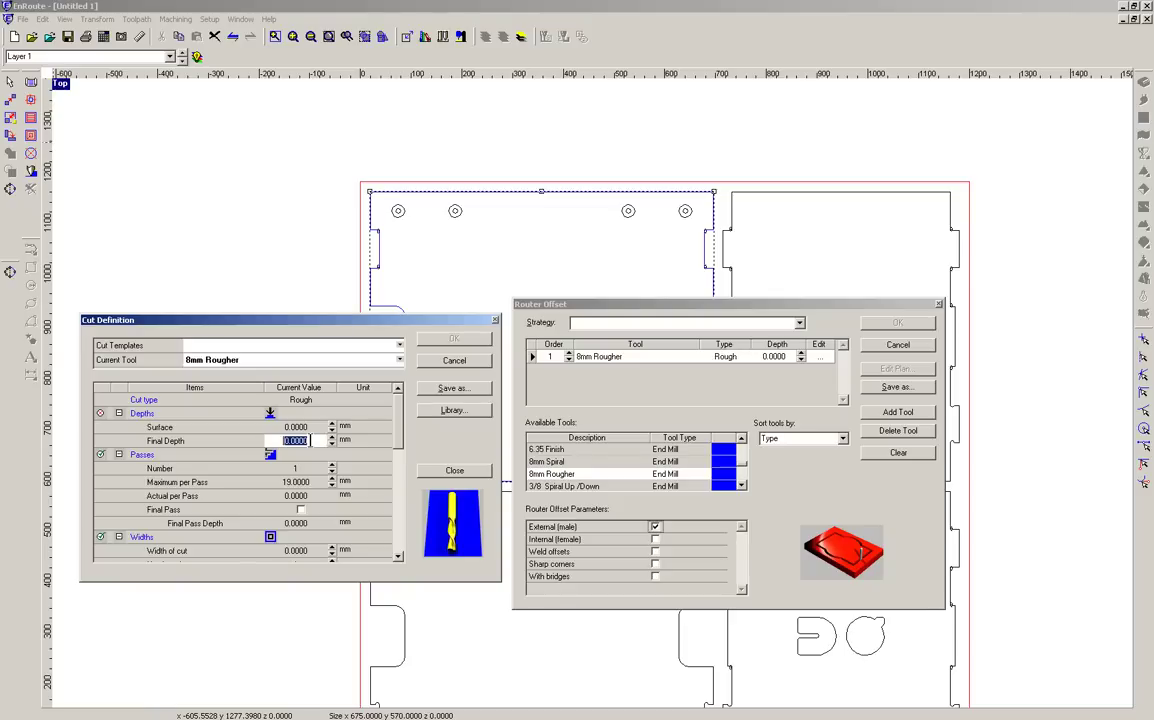
pyautogui.write('17.3')
pyautogui.click(311, 467)
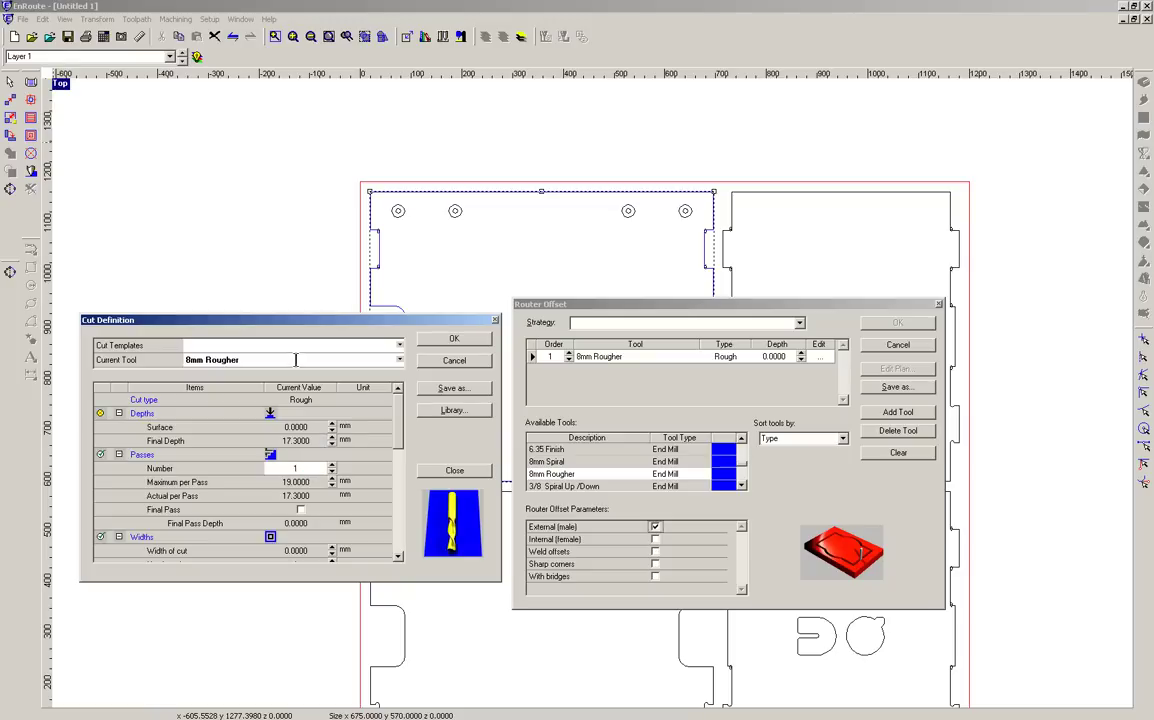
pyautogui.moveTo(323, 322); pyautogui.dragTo(319, 279)
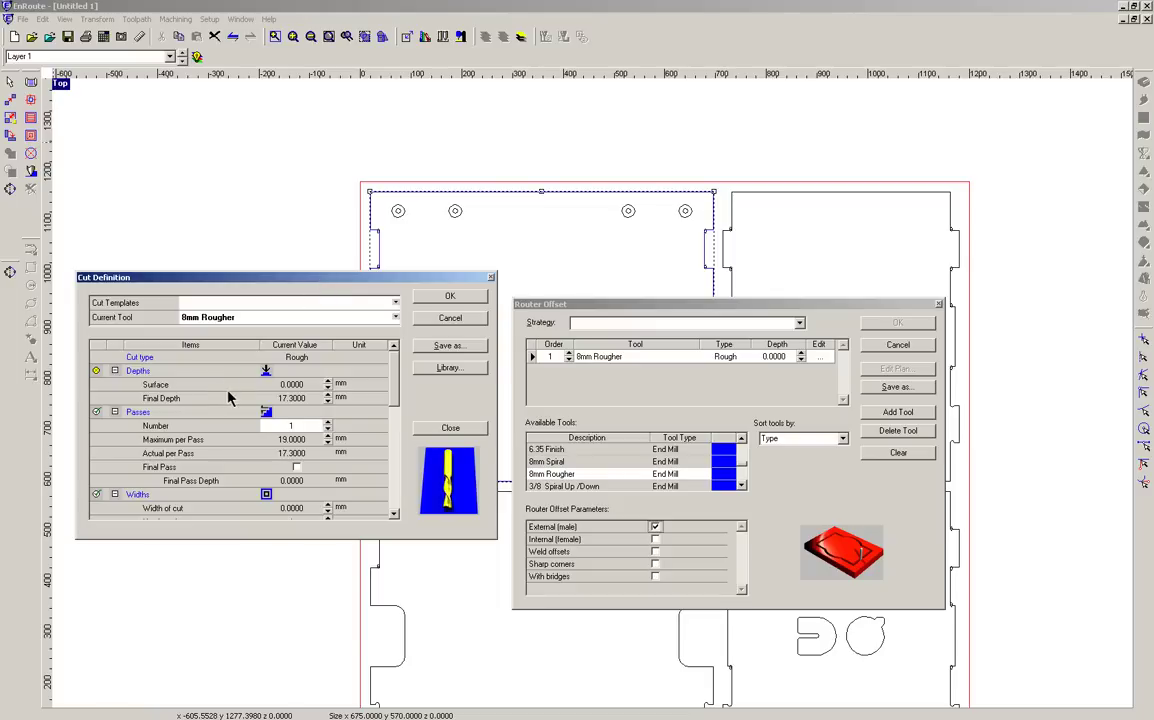
pyautogui.scroll(-2, 397, 393)
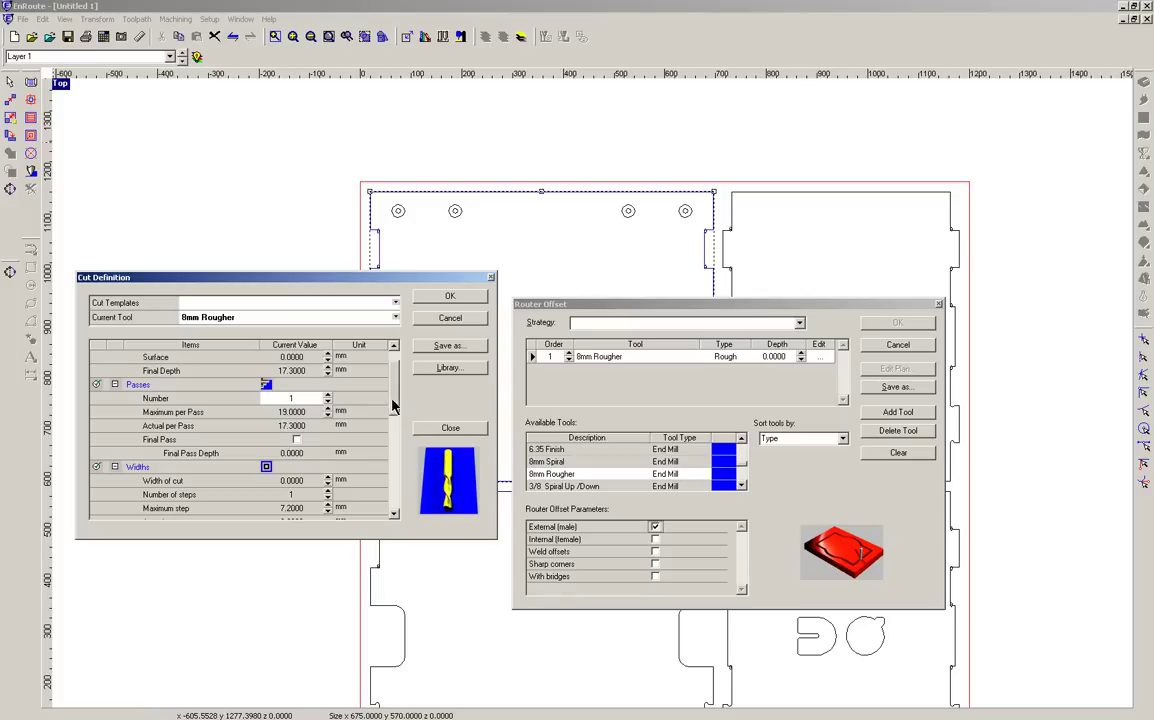
pyautogui.scroll(2, 394, 402)
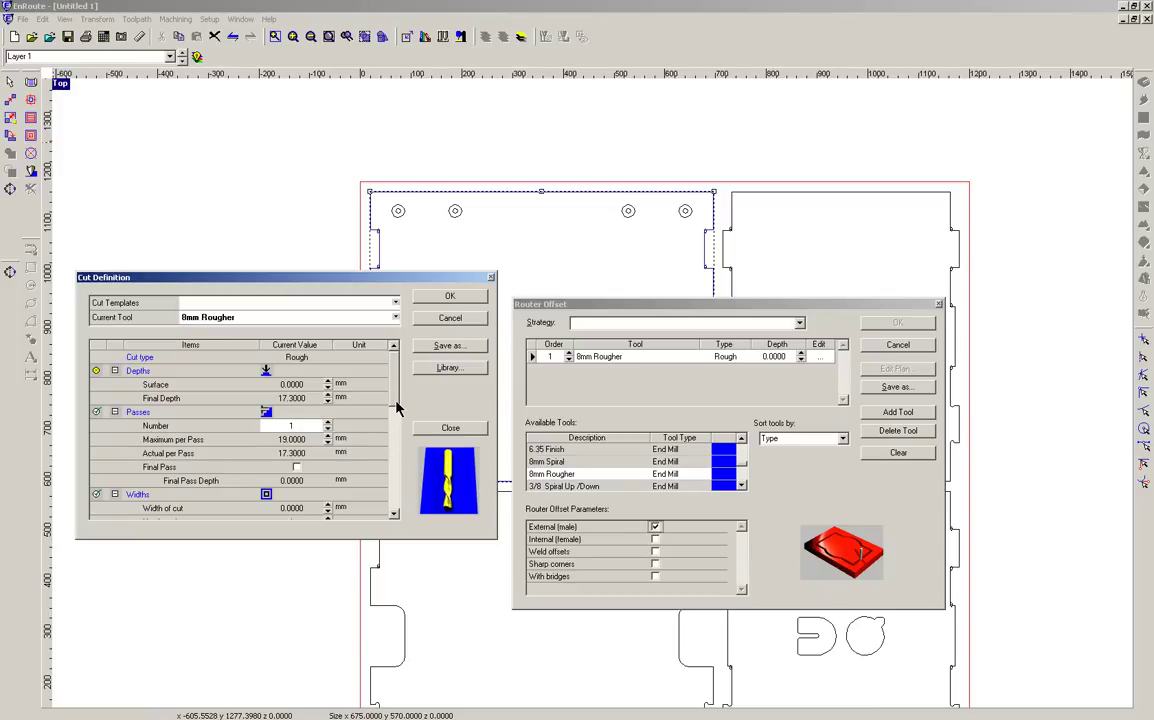
pyautogui.click(328, 423)
pyautogui.moveTo(393, 365); pyautogui.dragTo(395, 372)
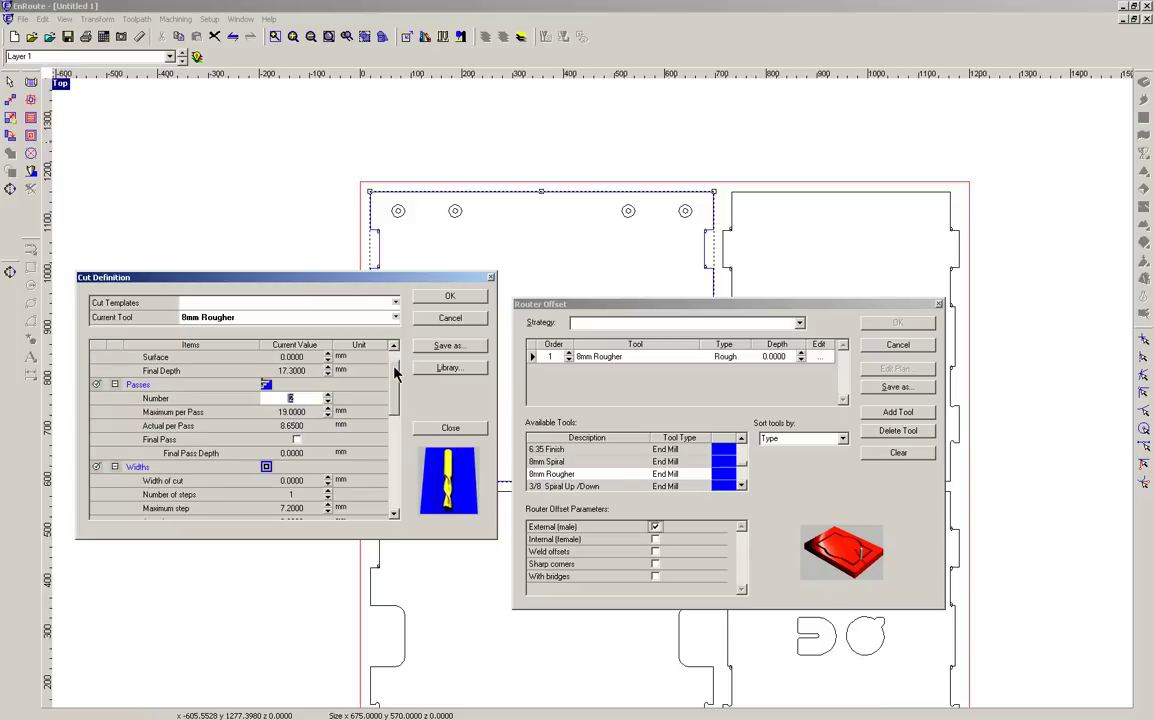
pyautogui.moveTo(395, 372); pyautogui.dragTo(400, 403)
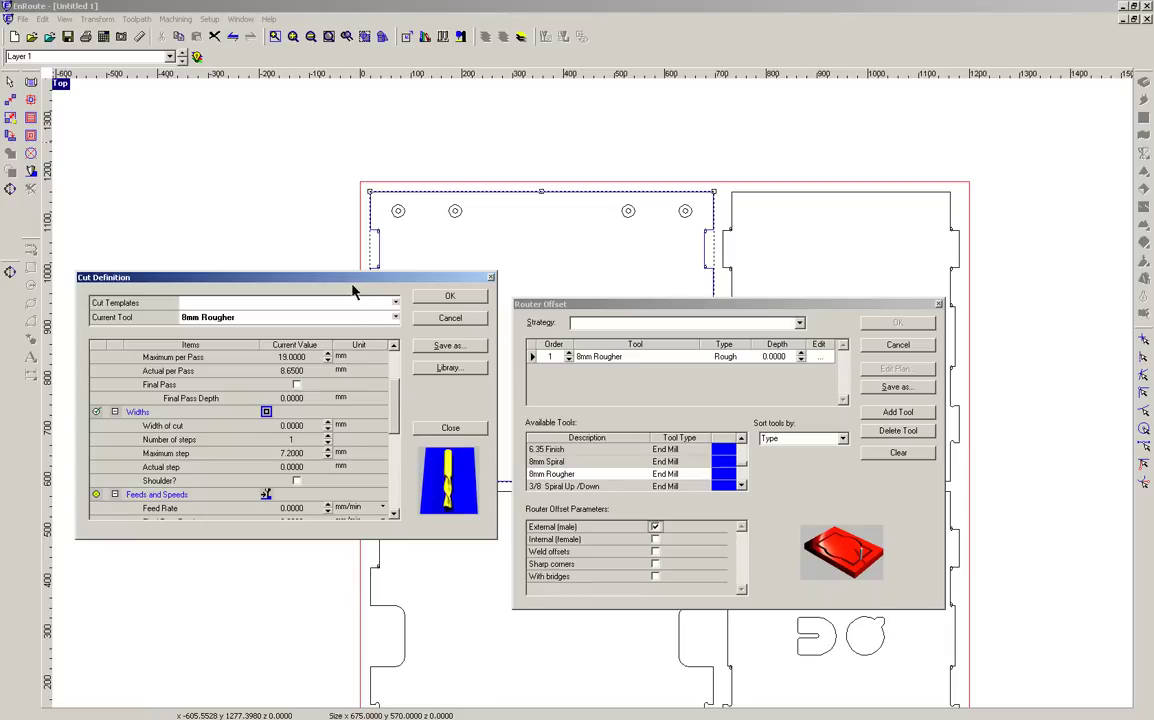
pyautogui.moveTo(322, 277); pyautogui.dragTo(320, 255)
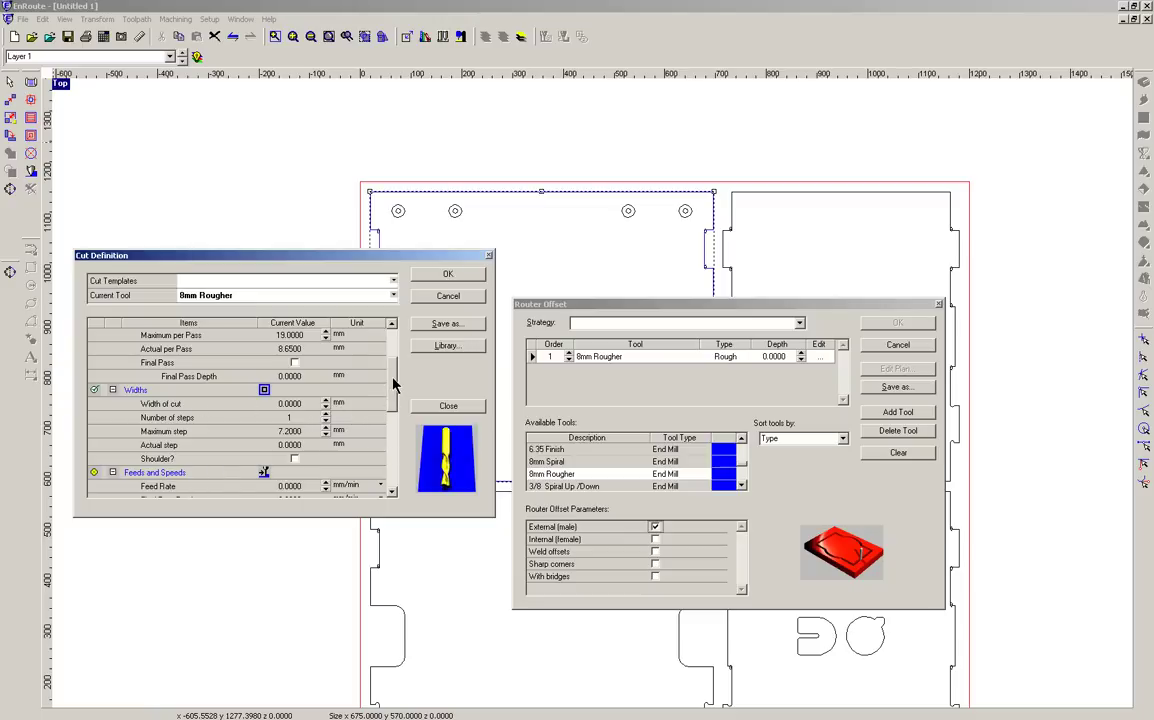
pyautogui.moveTo(393, 383); pyautogui.dragTo(393, 414)
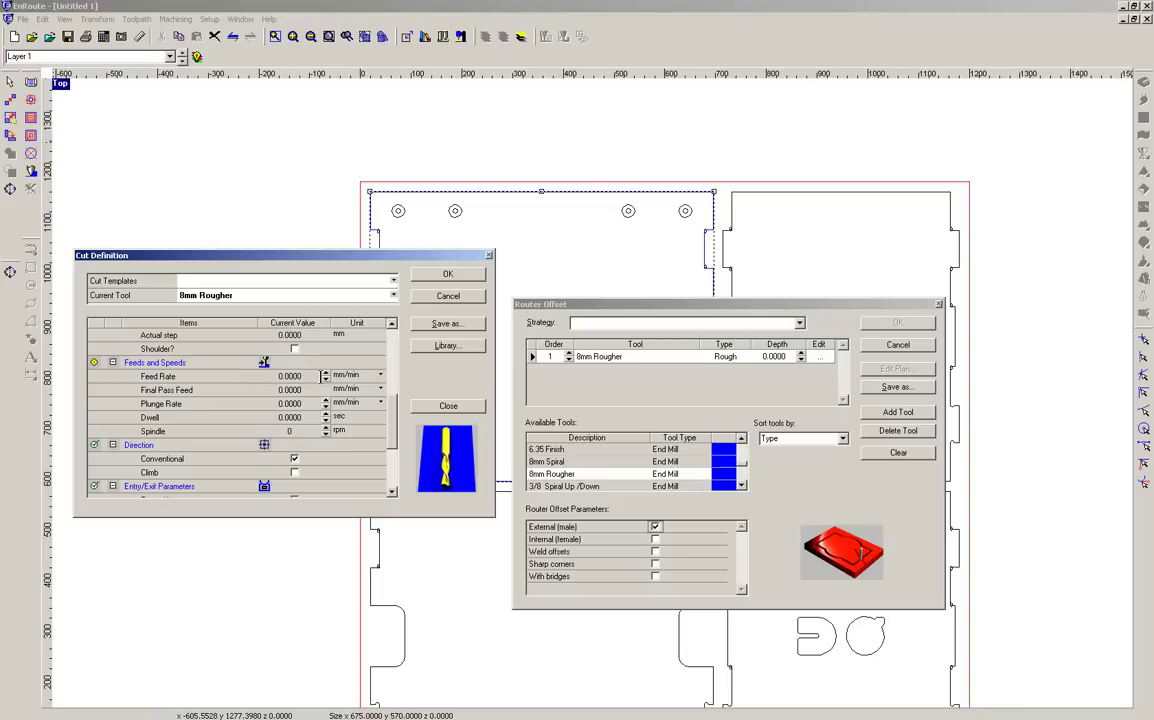
# - Enter 3000 in Feed Rate and 1000 in Plunge Rate under Feeds and Speeds
pyautogui.click(303, 374)
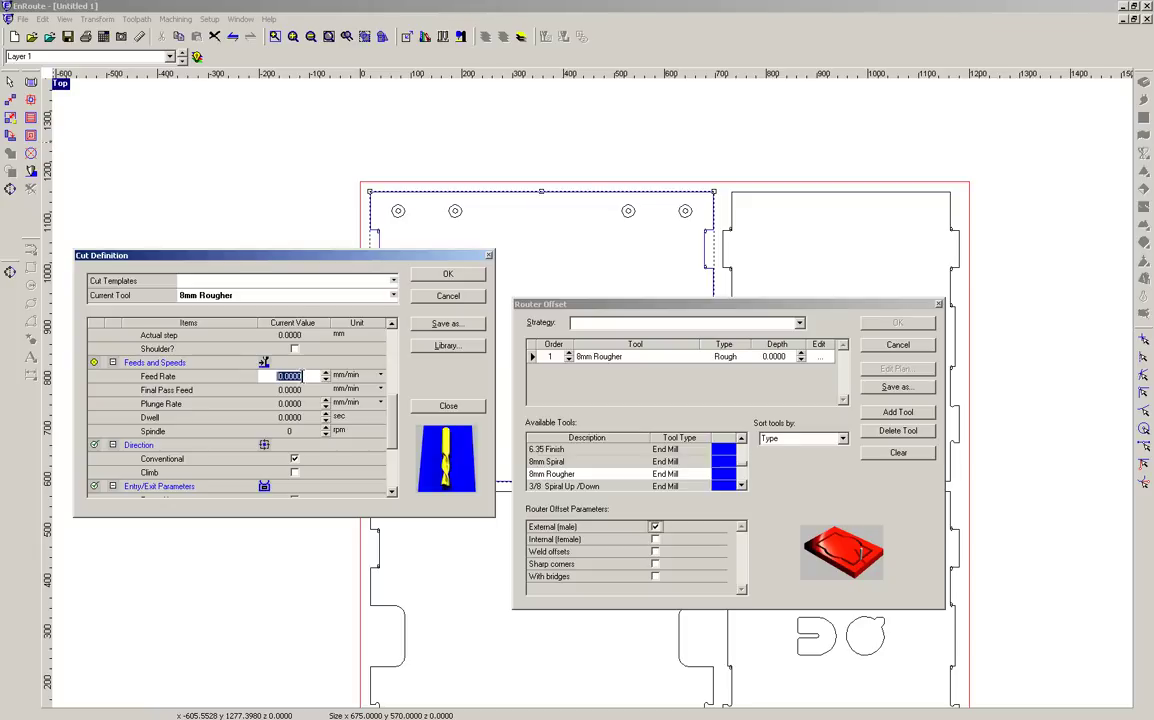
pyautogui.write('3000')
pyautogui.click(307, 403)
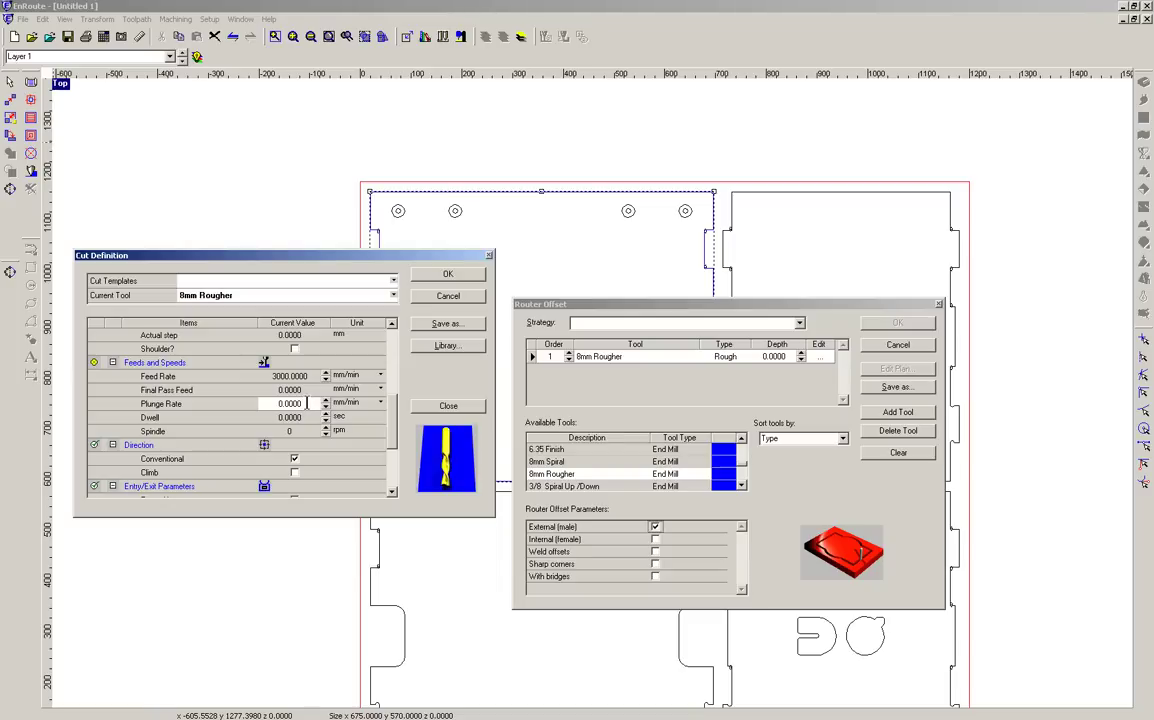
pyautogui.moveTo(305, 403); pyautogui.dragTo(274, 404)
pyautogui.write('1000')
pyautogui.click(307, 374)
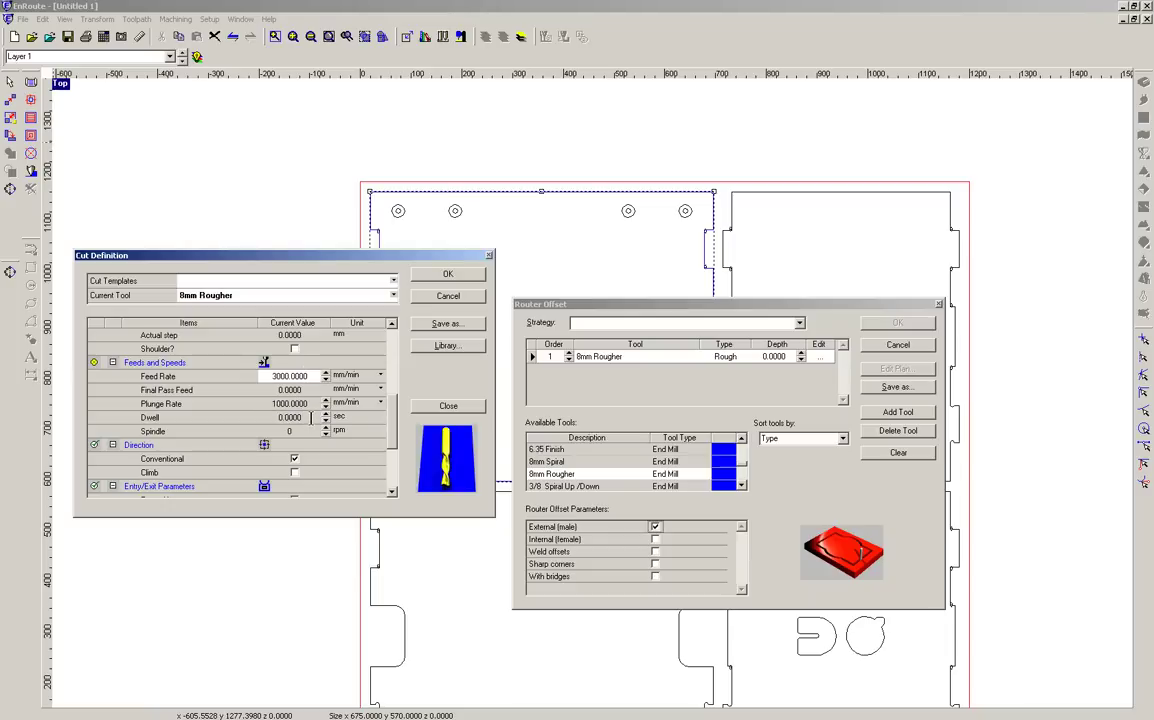
pyautogui.click(313, 416)
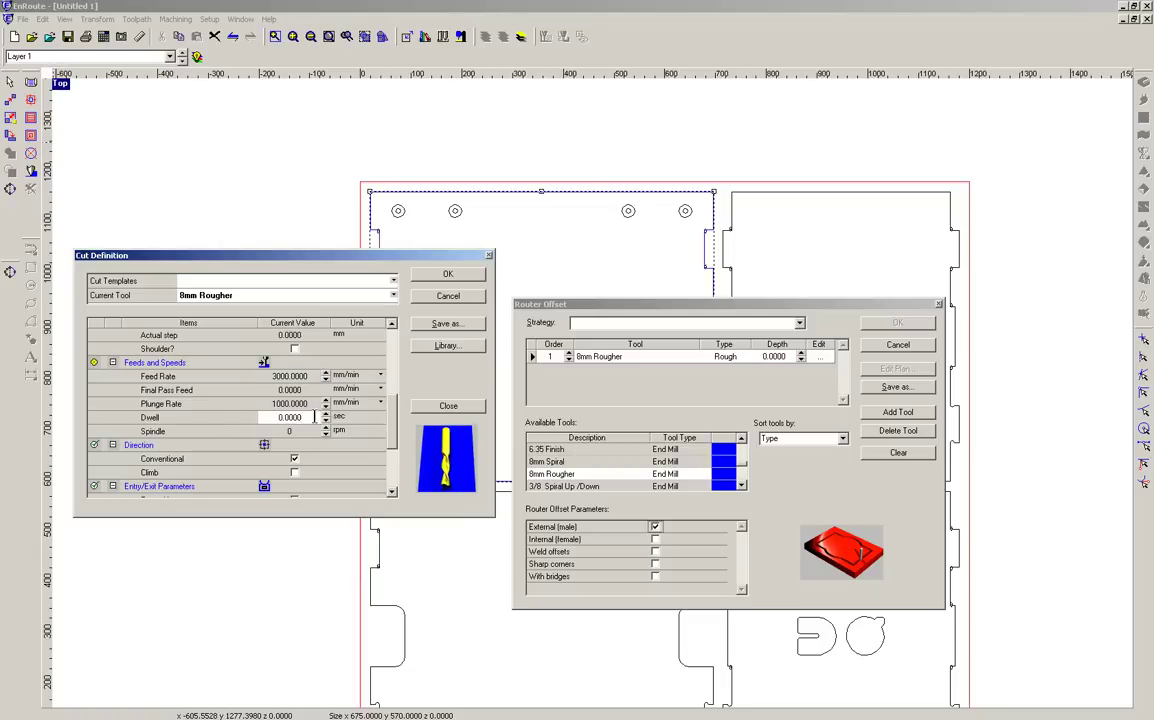
pyautogui.scroll(-2, 313, 416)
pyautogui.scroll(1, 313, 416)
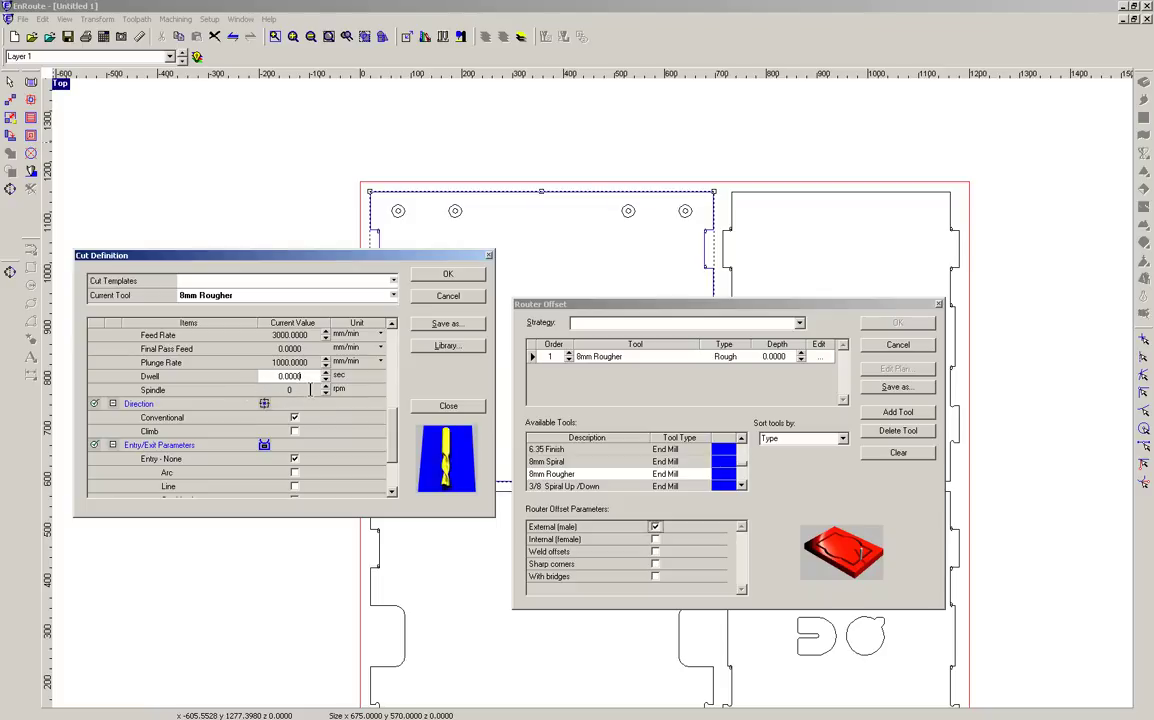
pyautogui.scroll(-1, 305, 385)
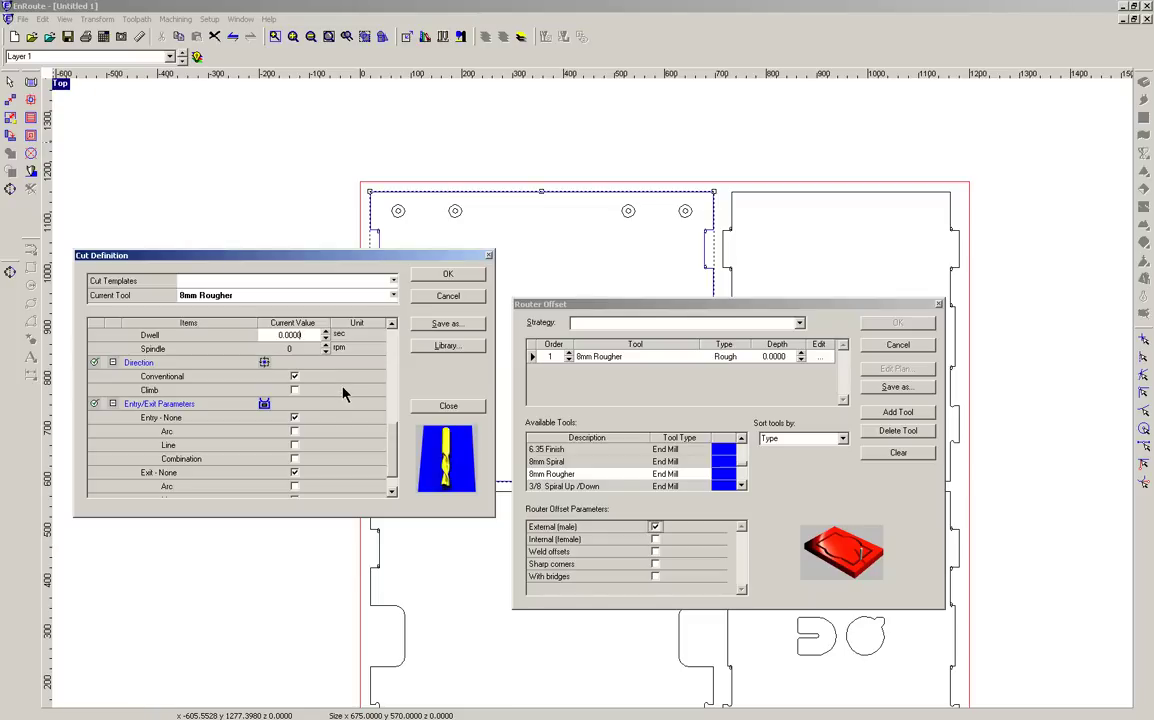
pyautogui.scroll(-1, 342, 394)
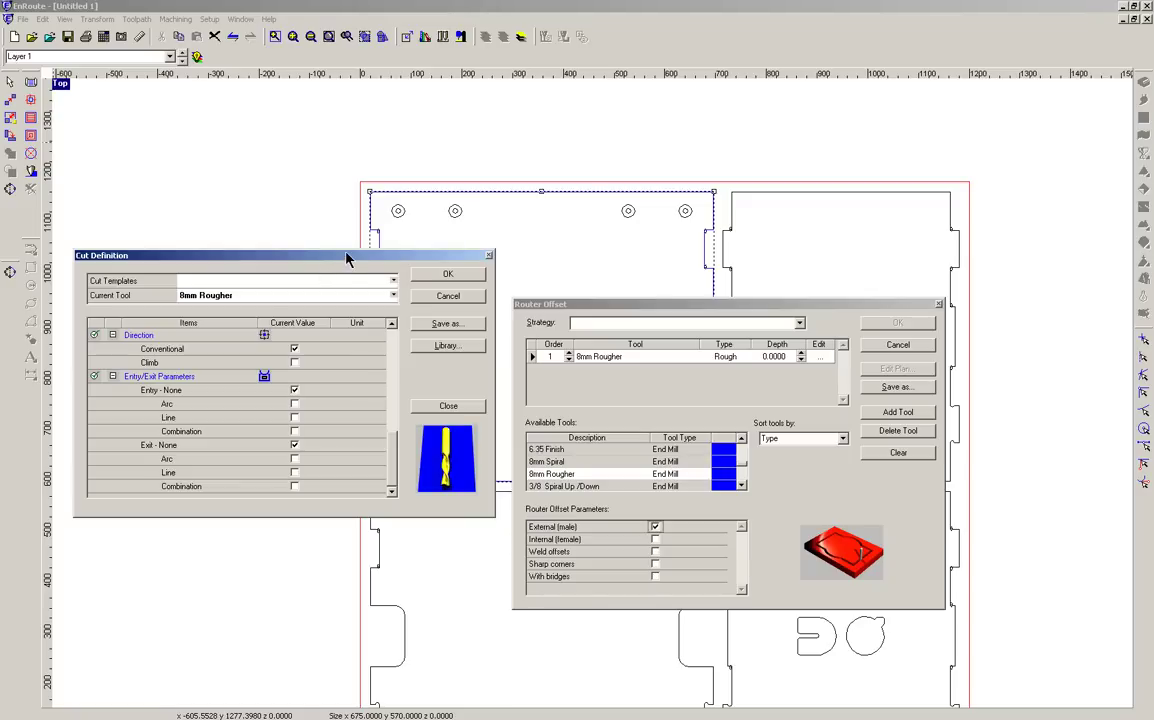
# - Accept the 8mm Rougher cut definition and acknowledge the plate-thickness depth warning
pyautogui.moveTo(348, 257); pyautogui.dragTo(342, 329)
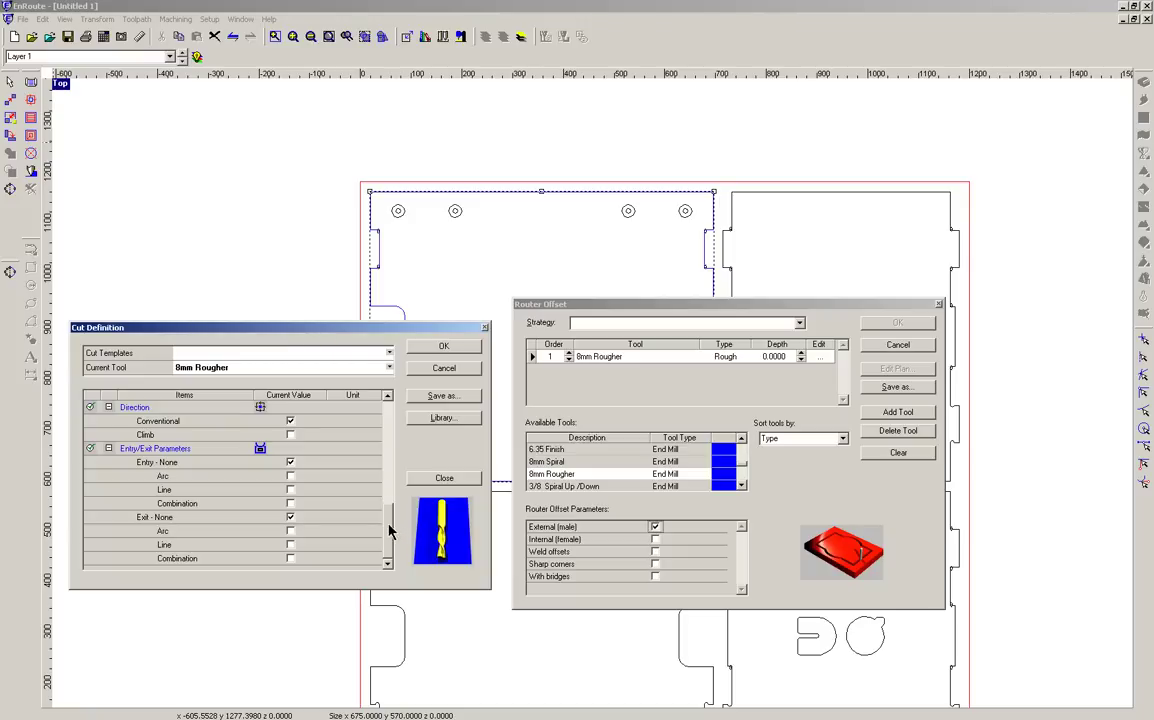
pyautogui.moveTo(388, 522); pyautogui.dragTo(388, 427)
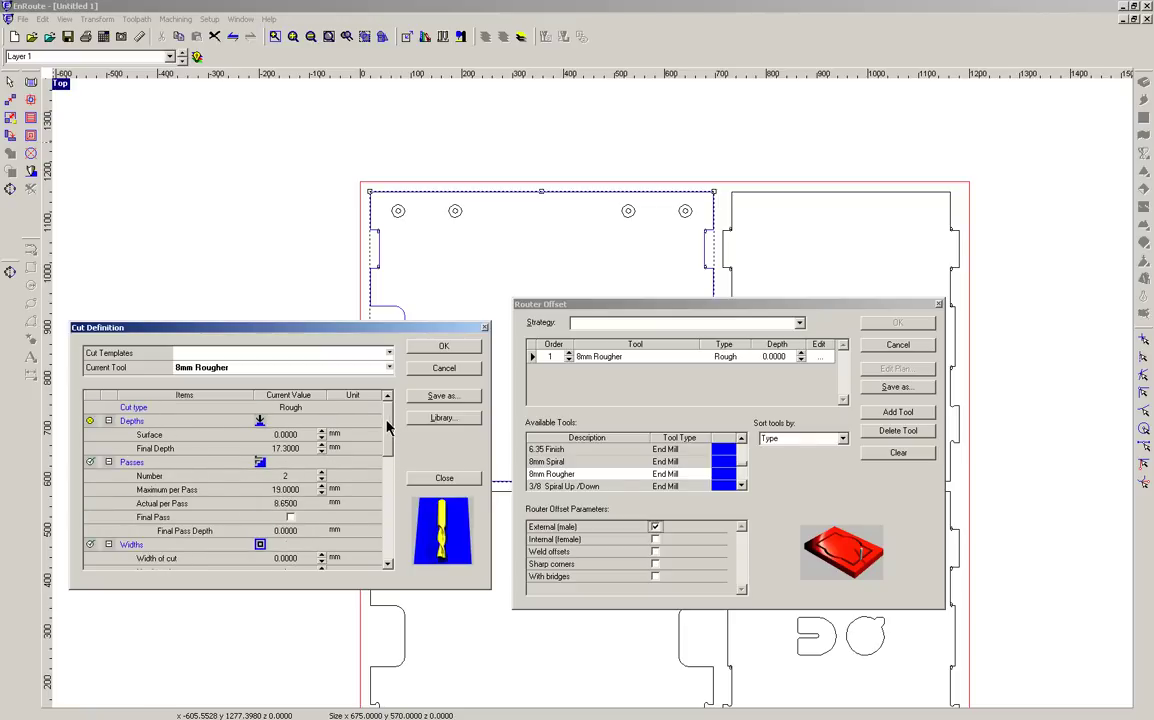
pyautogui.click(455, 350)
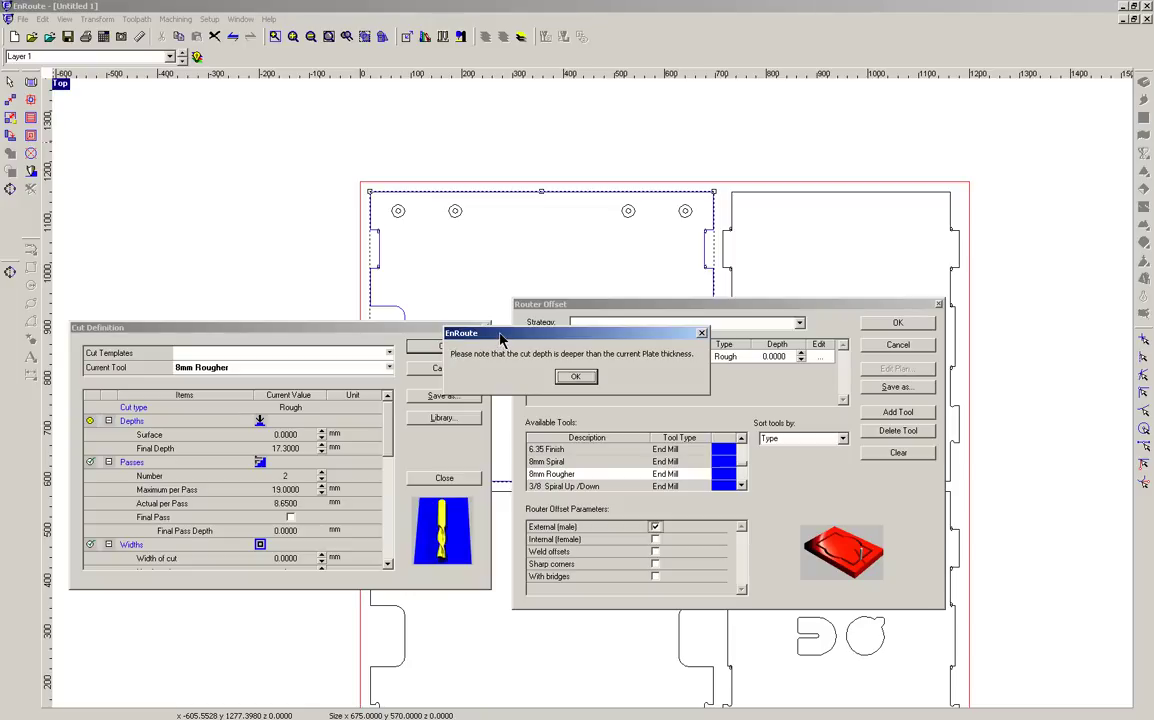
pyautogui.moveTo(500, 340); pyautogui.dragTo(205, 250)
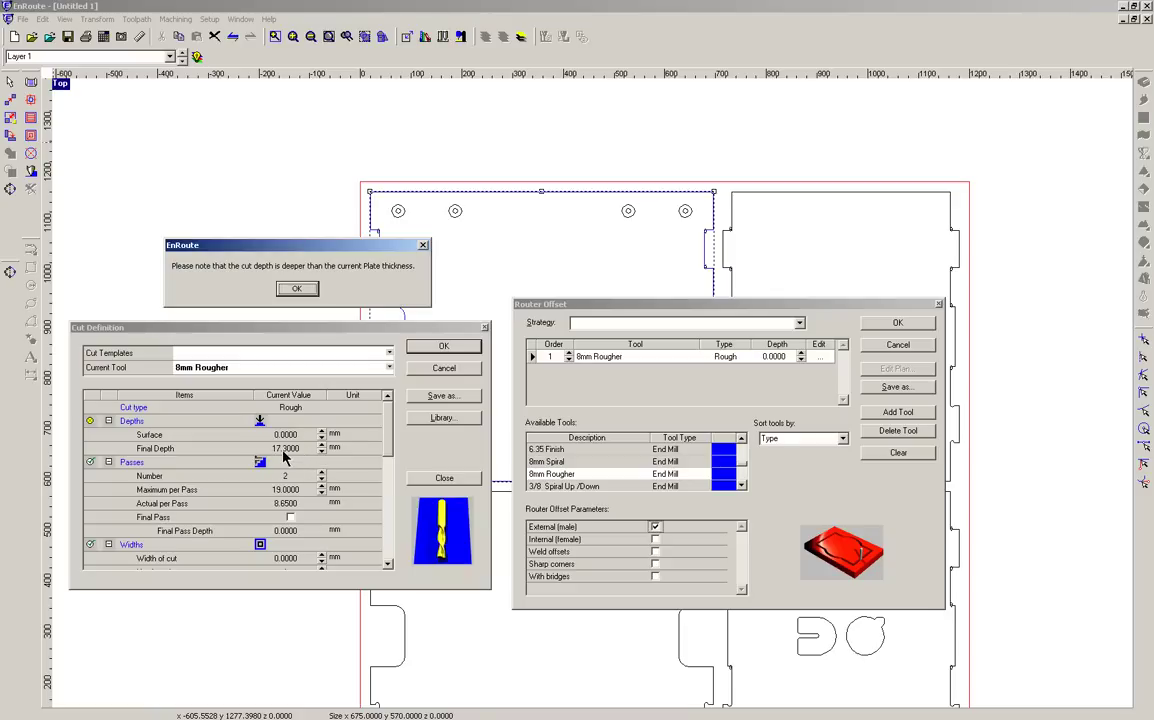
pyautogui.click(297, 289)
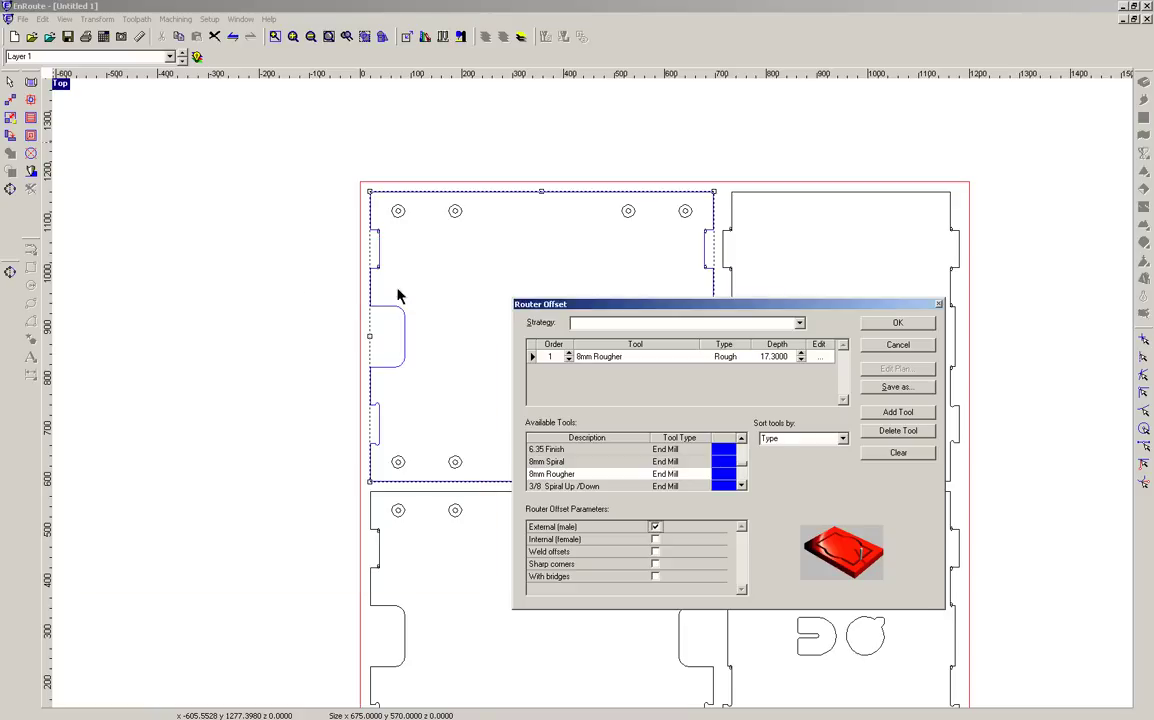
# - Reposition the Router Offset window showing the external offset with the 8mm Rougher at 17.3000
pyautogui.moveTo(658, 308); pyautogui.dragTo(646, 258)
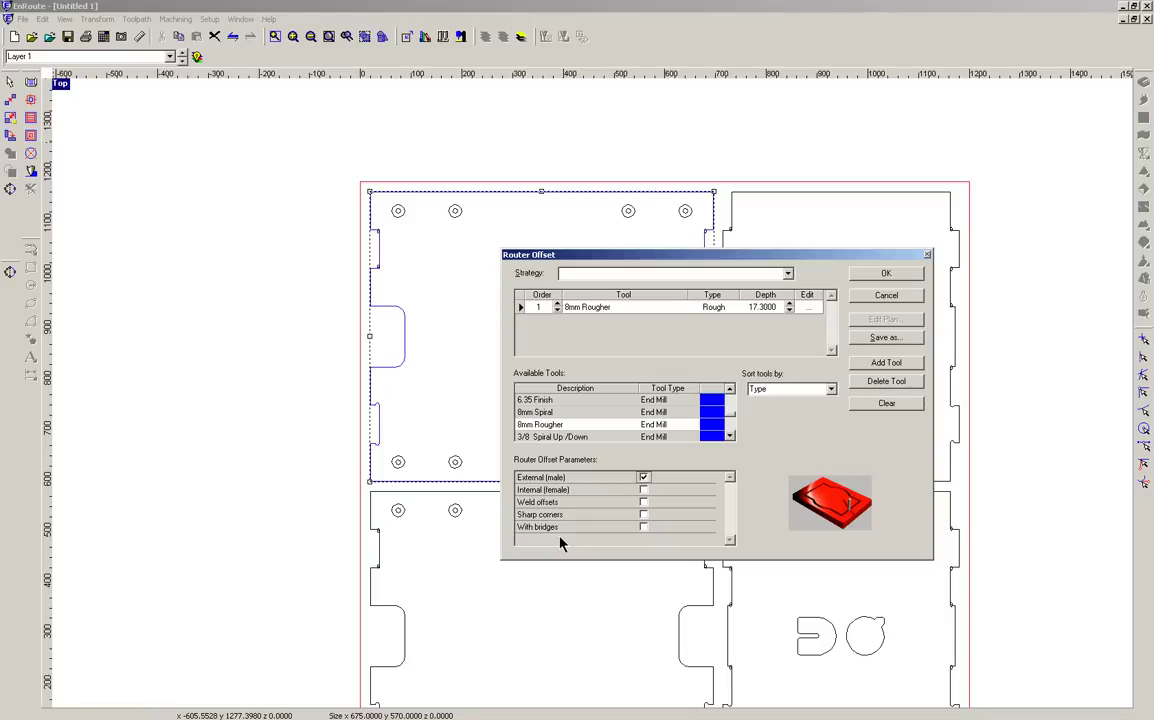
# - Tick With bridges and show the Bridge type options, currently Lift
pyautogui.click(643, 527)
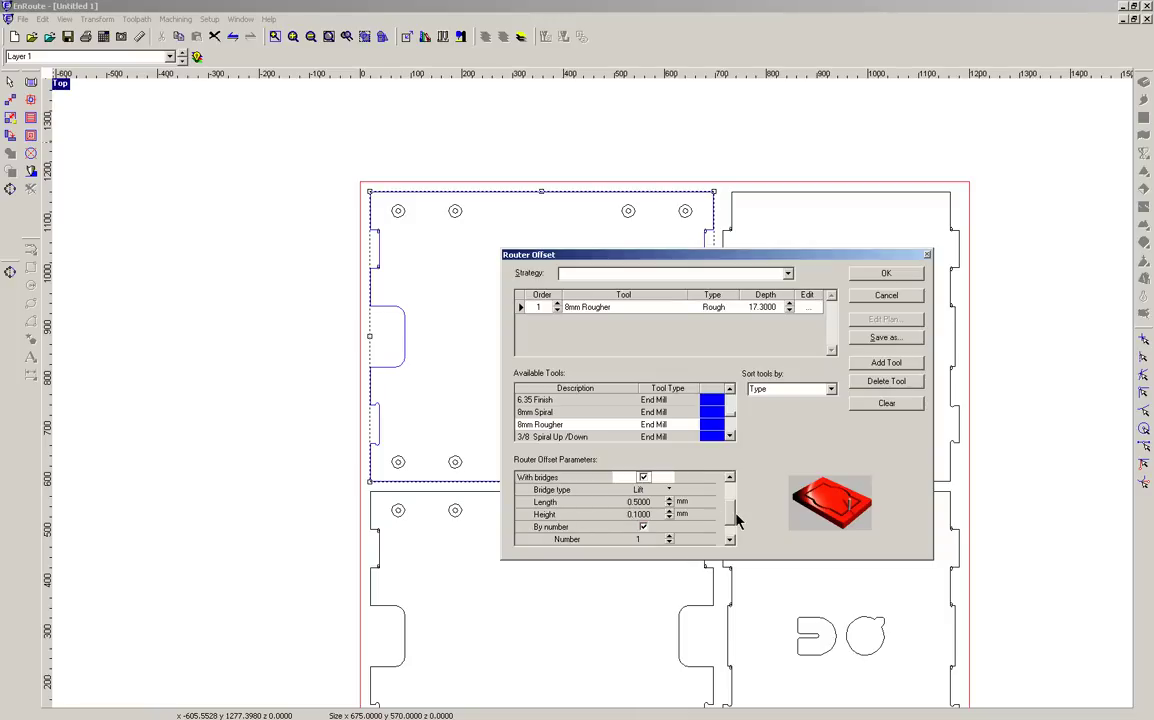
pyautogui.scroll(1, 734, 514)
pyautogui.scroll(-2, 734, 518)
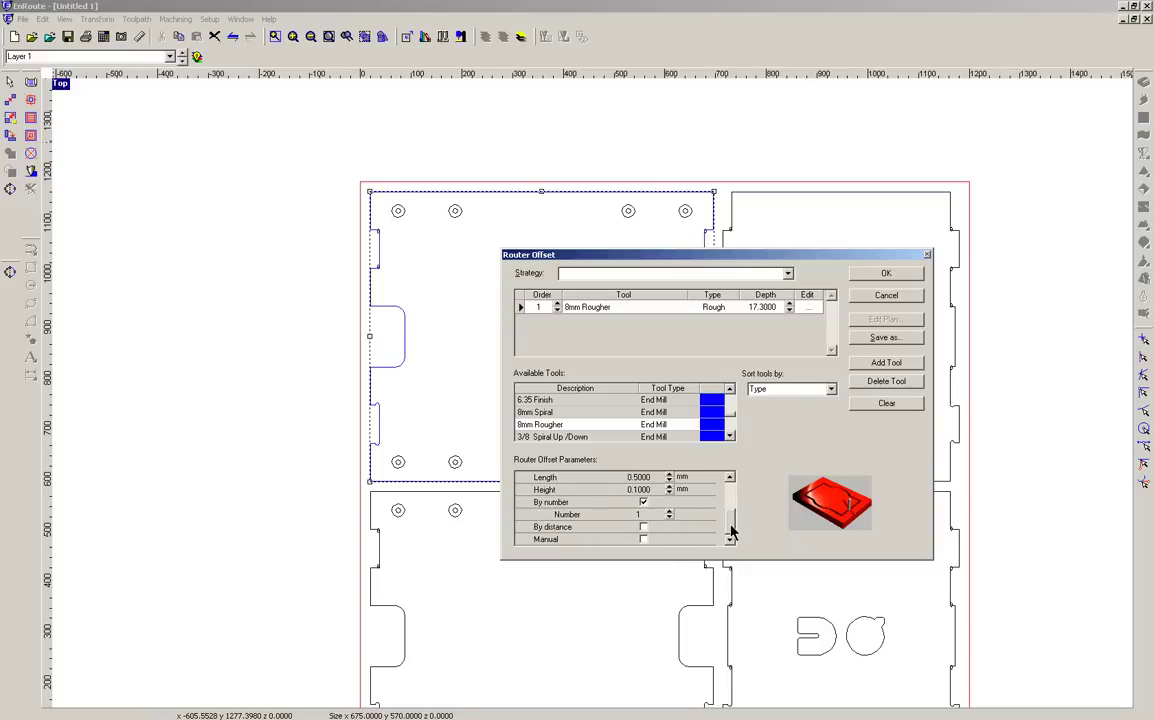
pyautogui.moveTo(731, 533); pyautogui.dragTo(729, 516)
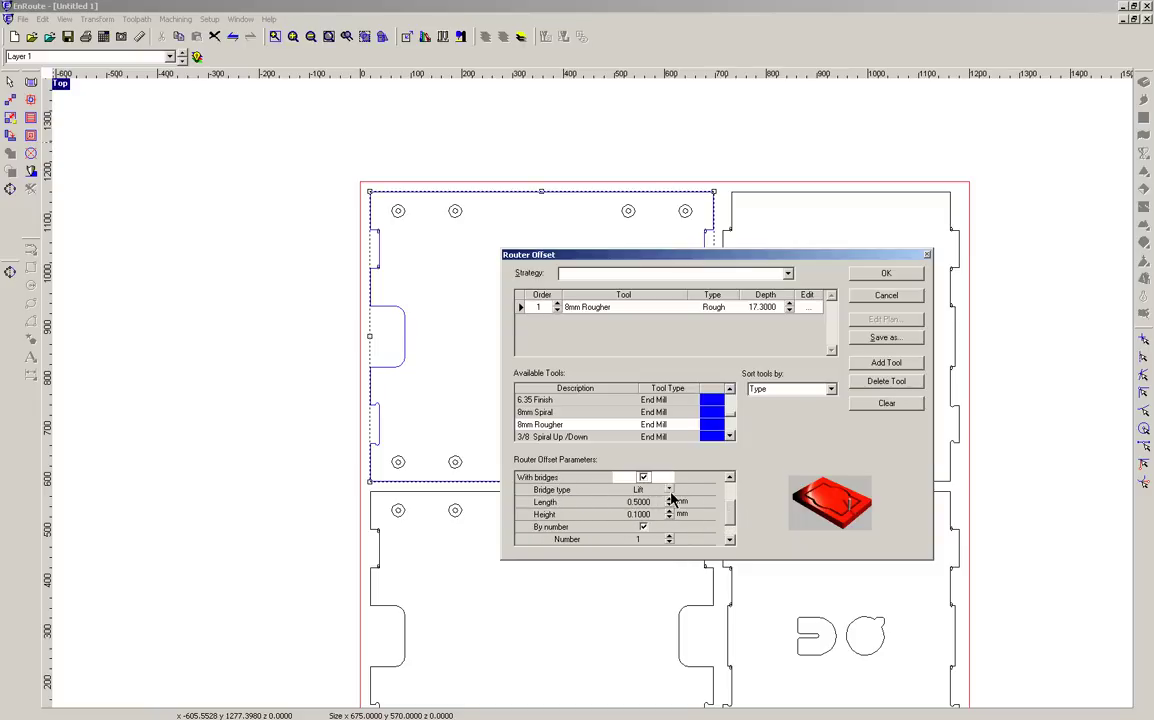
pyautogui.click(669, 489)
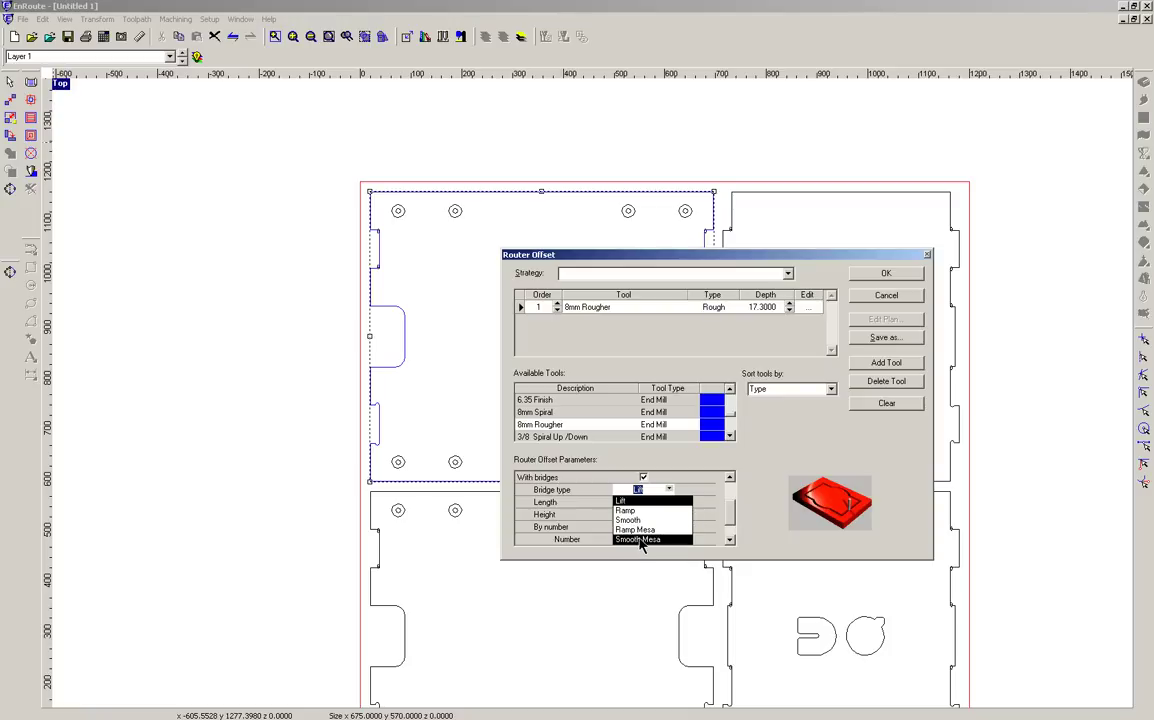
# - Choose Smooth Mesa bridges with Length 15 mm and Height 4 mm
pyautogui.click(641, 540)
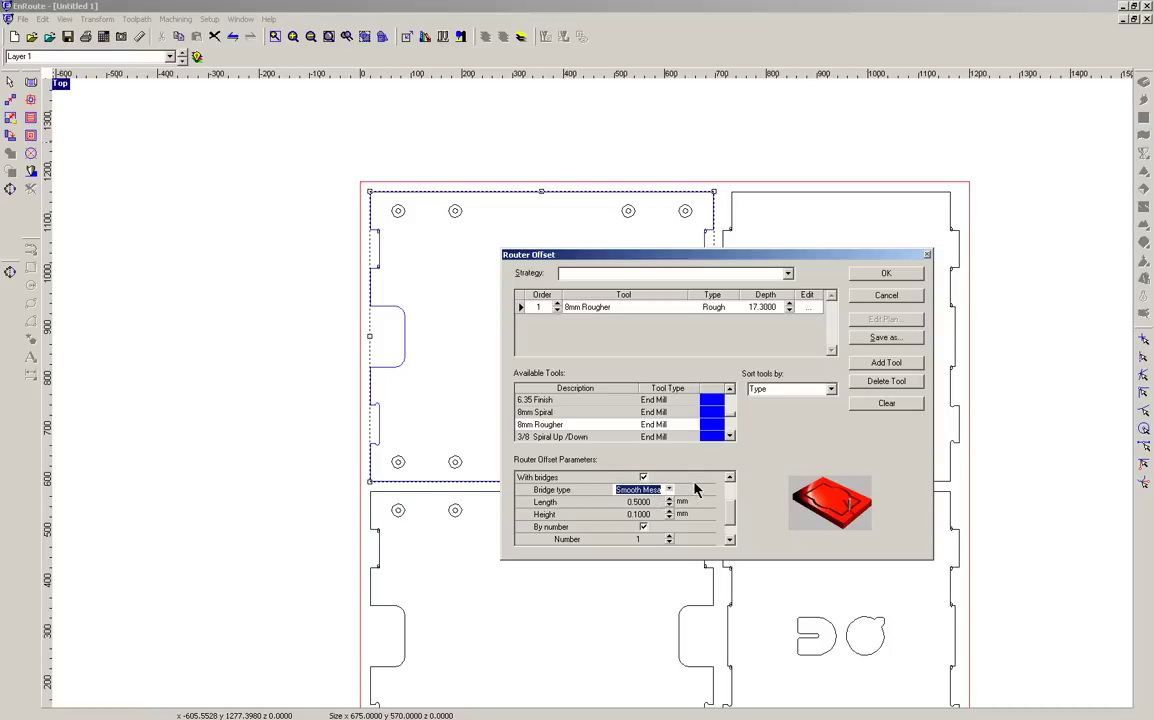
pyautogui.doubleClick(632, 501)
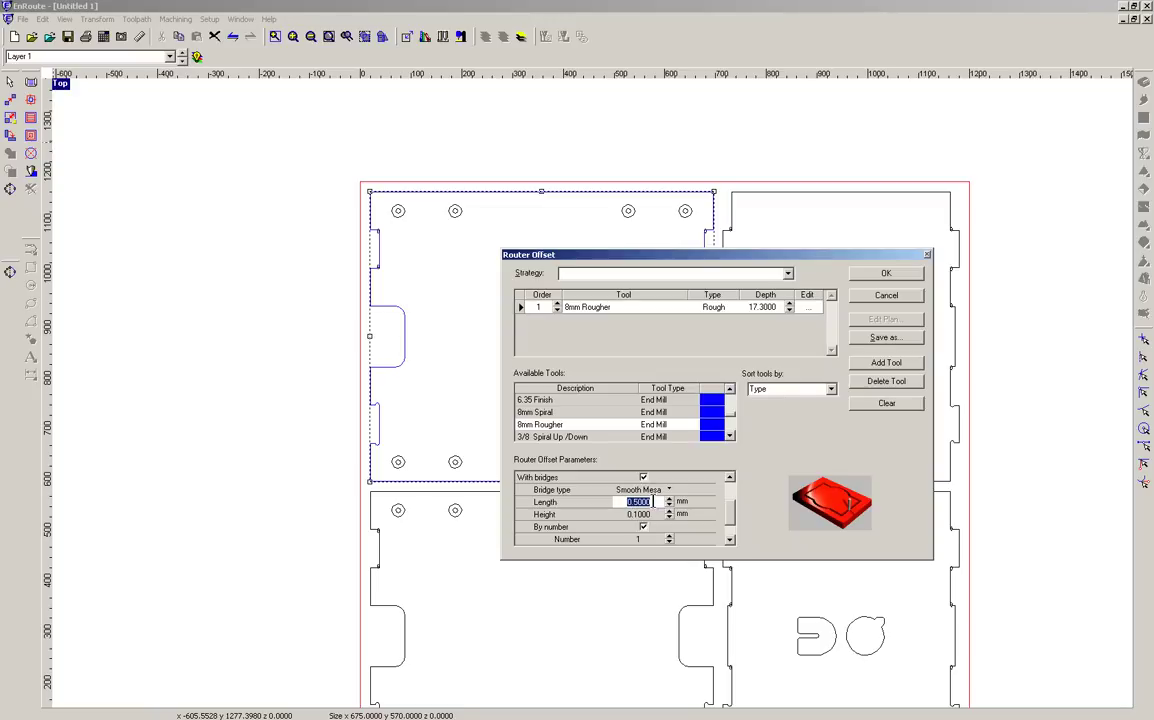
pyautogui.write('15')
pyautogui.doubleClick(650, 514)
pyautogui.write('2')
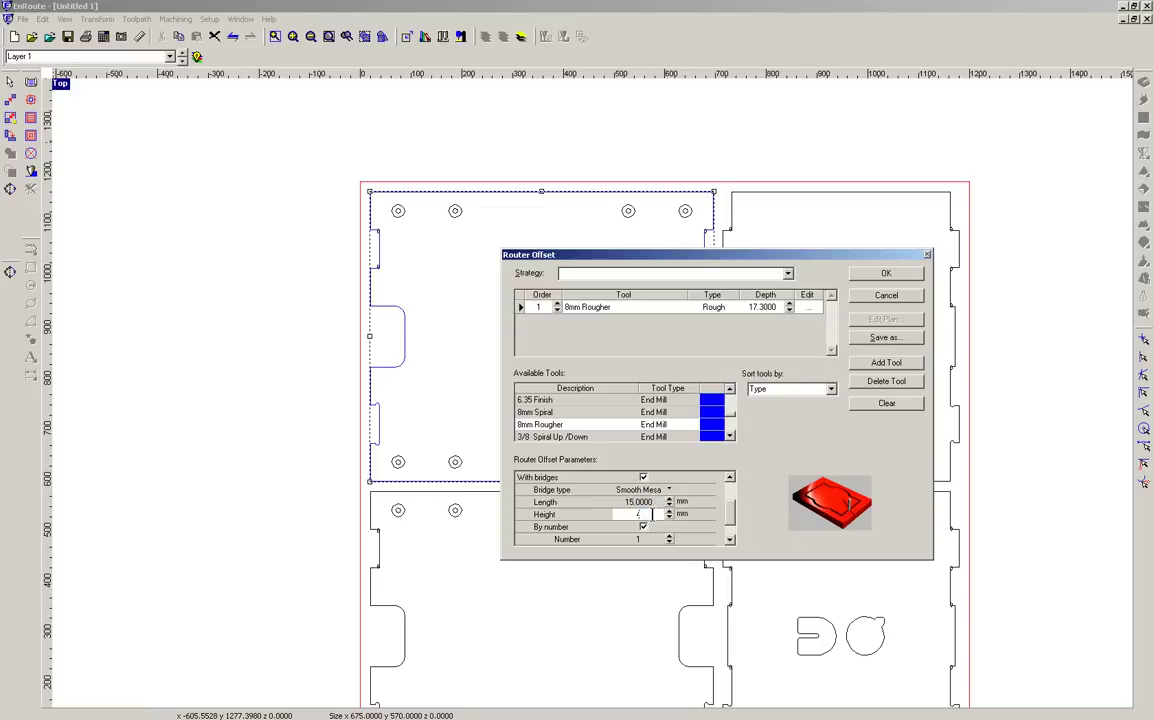
pyautogui.press('Return')
# - Switch bridge placement from By number to Manual
pyautogui.click(730, 513)
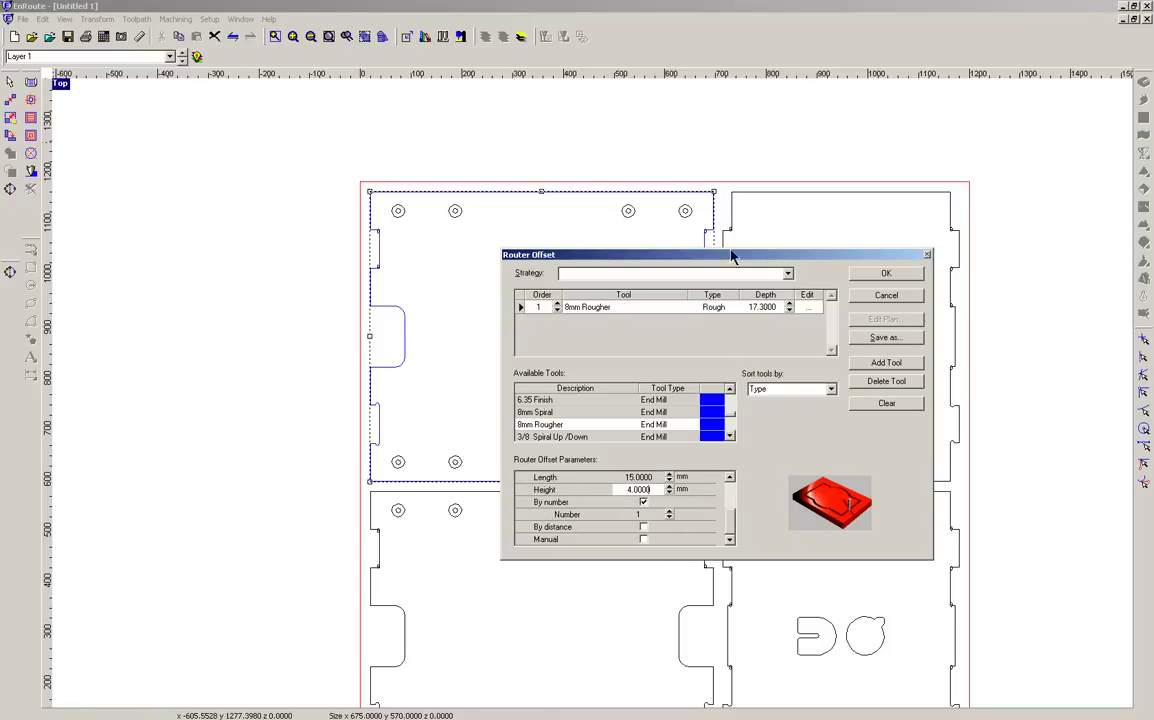
pyautogui.moveTo(731, 257); pyautogui.dragTo(839, 262)
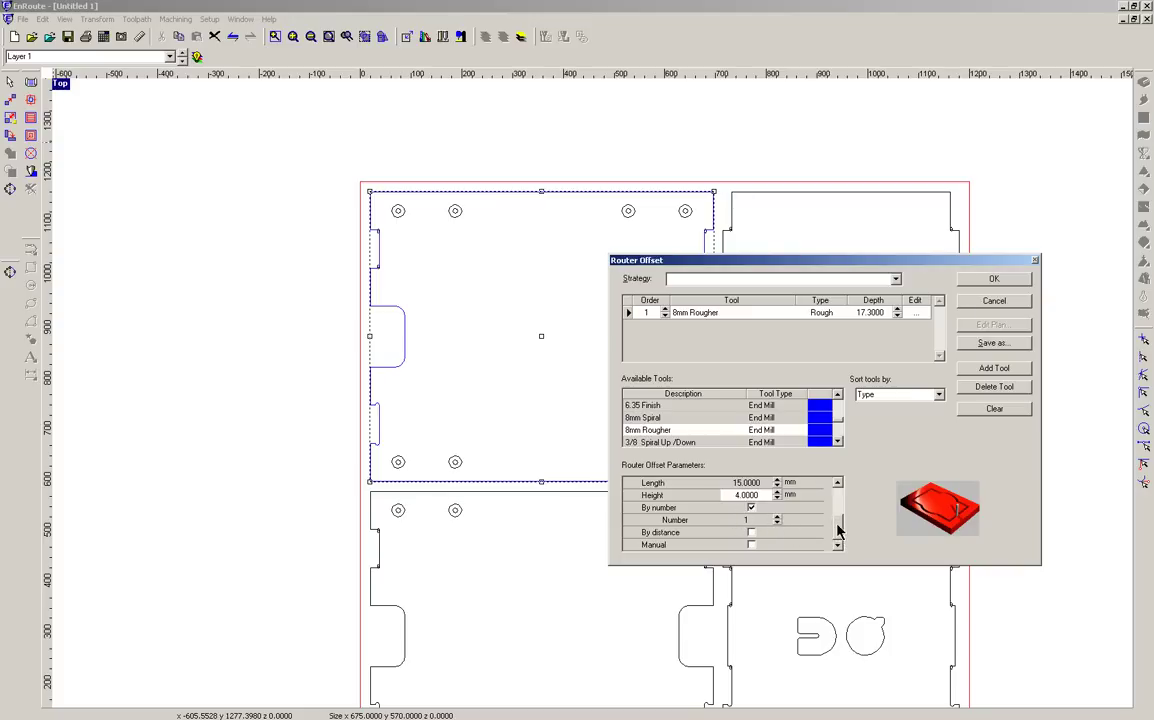
pyautogui.moveTo(838, 530)
pyautogui.mouseDown()
pyautogui.moveTo(836, 506)
pyautogui.moveTo(838, 530)
pyautogui.mouseUp()
pyautogui.click(752, 545)
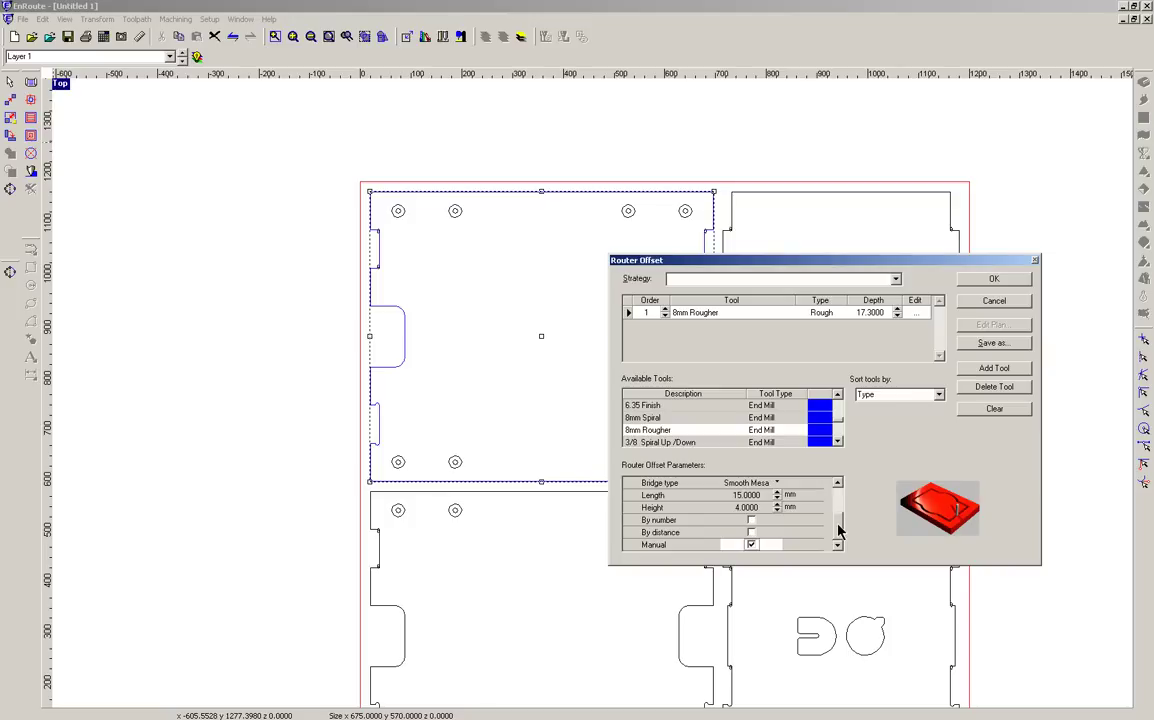
# - Confirm the Router Offset to create the 8mm Rougher external toolpath around the upper-left panel
pyautogui.click(990, 280)
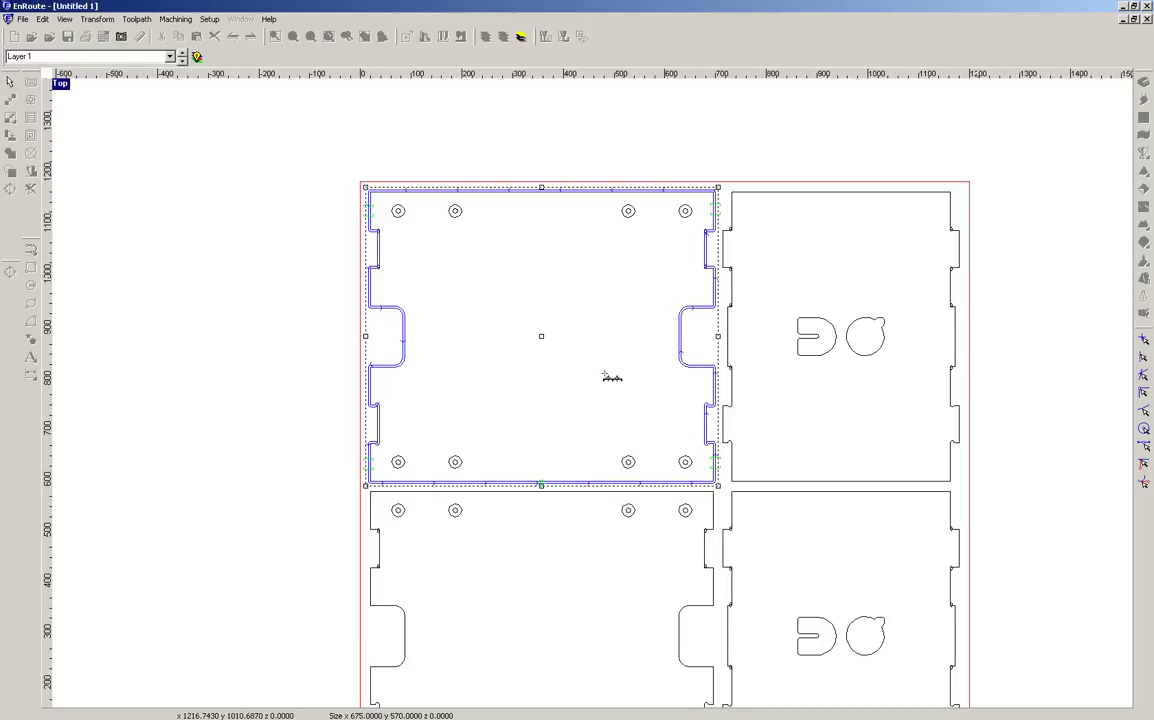
pyautogui.click(604, 376)
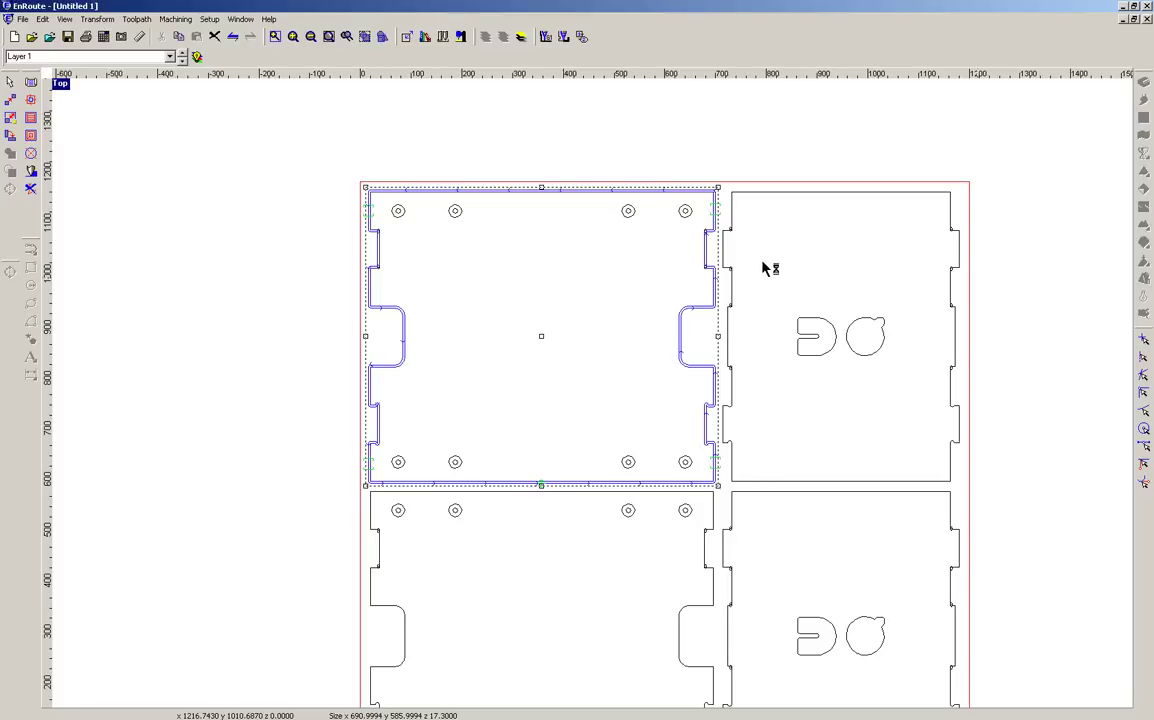
pyautogui.scroll(10, 713, 222)
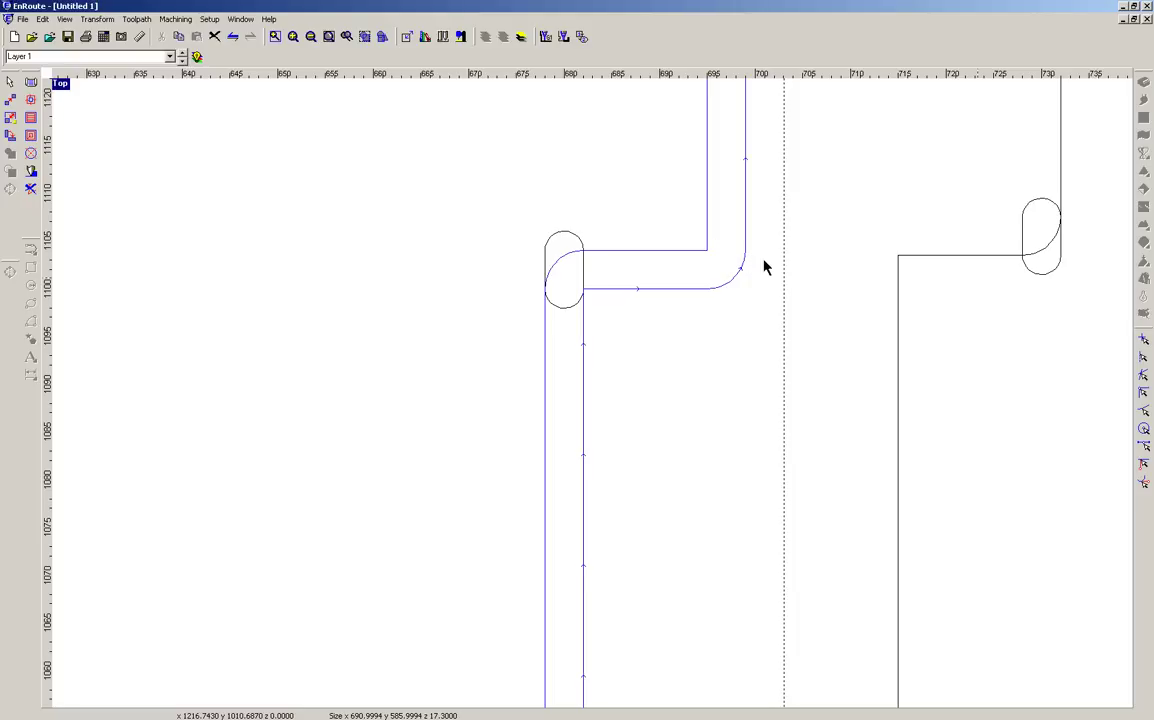
pyautogui.click(822, 263)
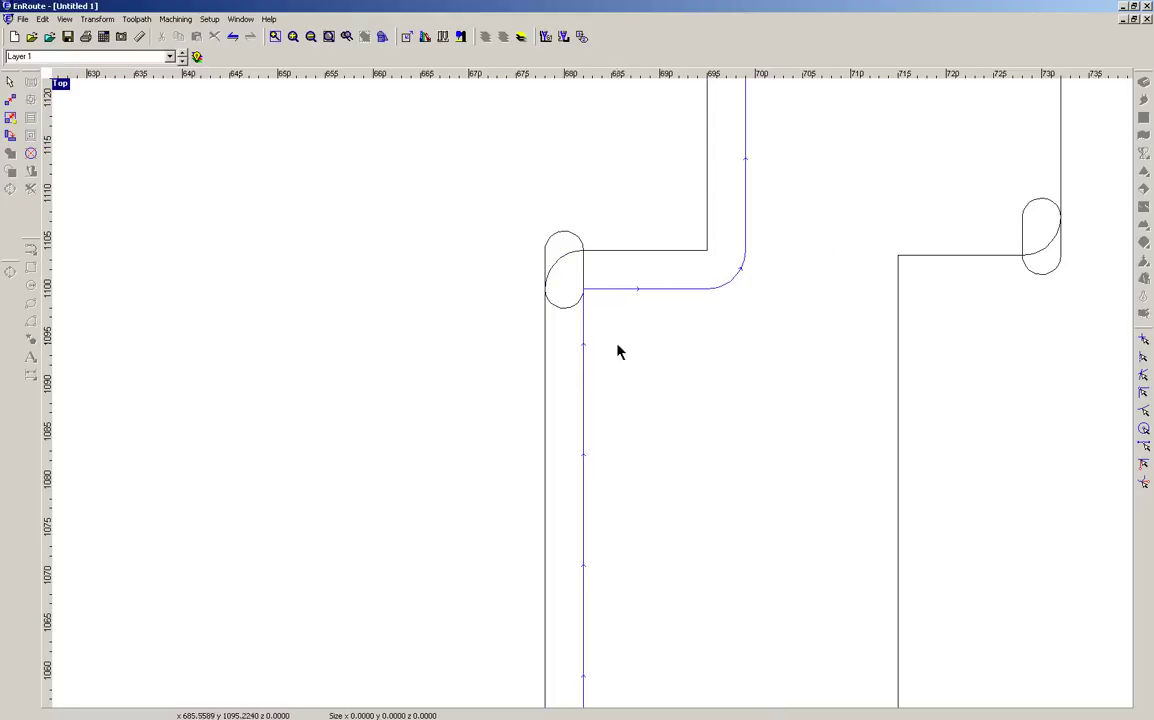
pyautogui.scroll(-2, 700, 342)
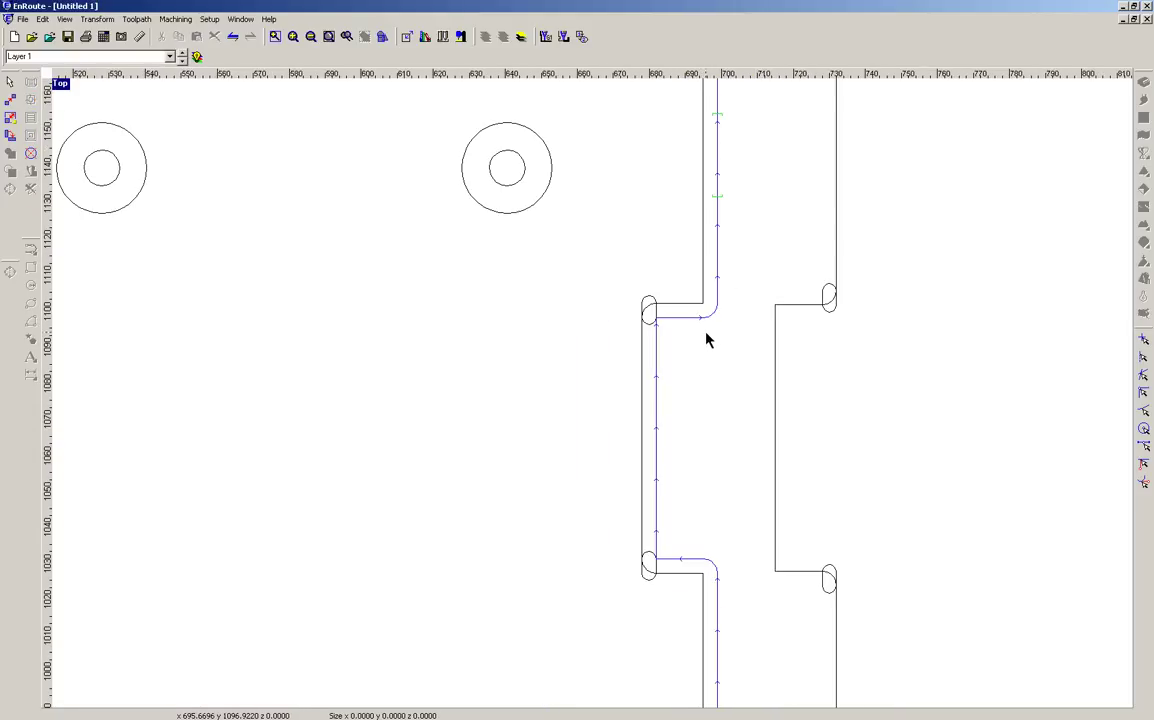
pyautogui.scroll(-6, 706, 340)
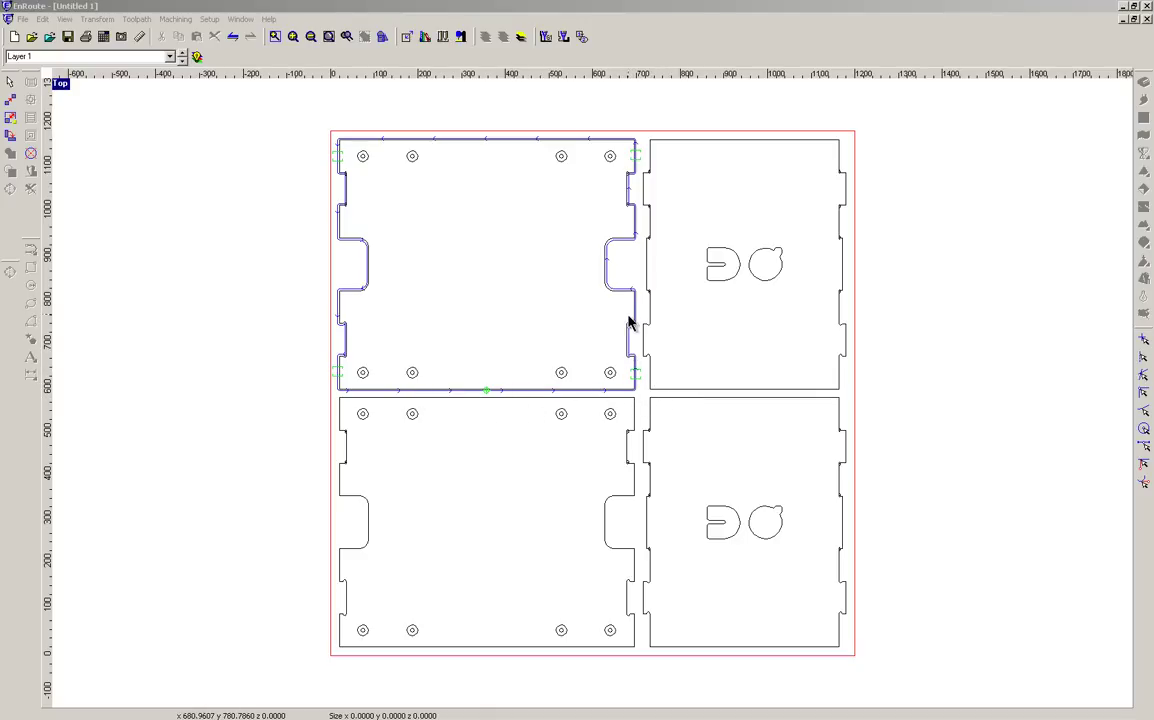
# - Select the lower-left, lower-right and upper-right parts and start a router offset for them
pyautogui.click(487, 397)
pyautogui.keyDown('shift'); pyautogui.click(665, 393); pyautogui.keyUp('shift')
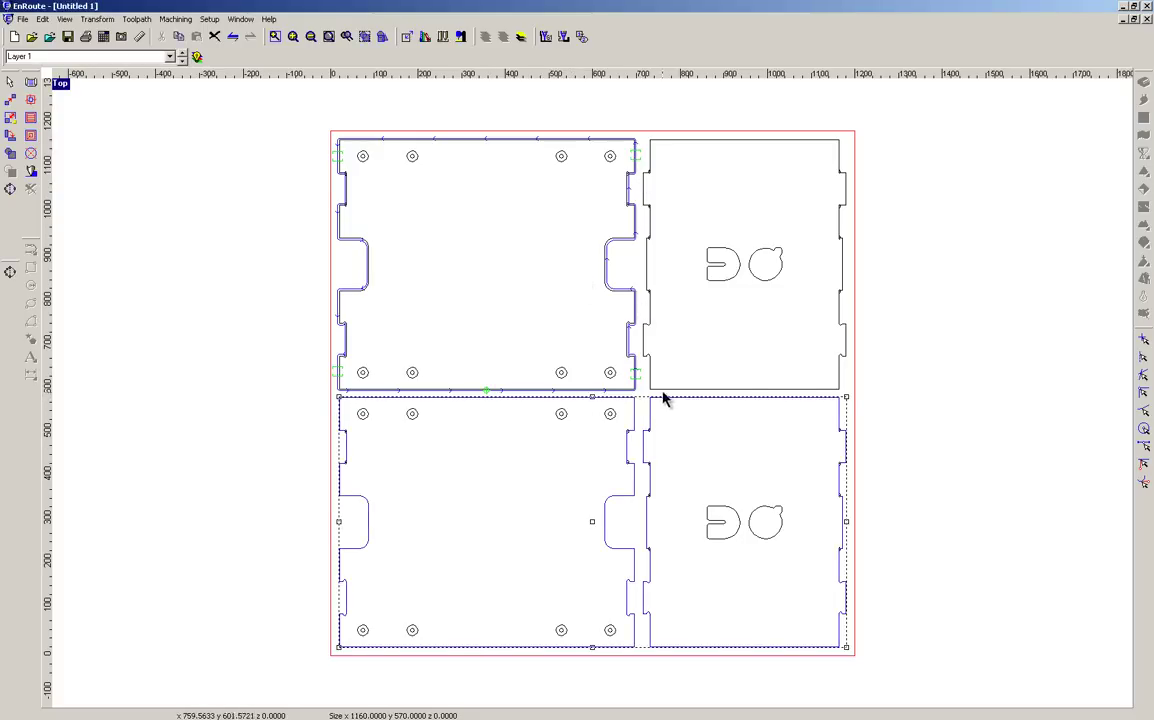
pyautogui.keyDown('shift'); pyautogui.click(665, 391); pyautogui.keyUp('shift')
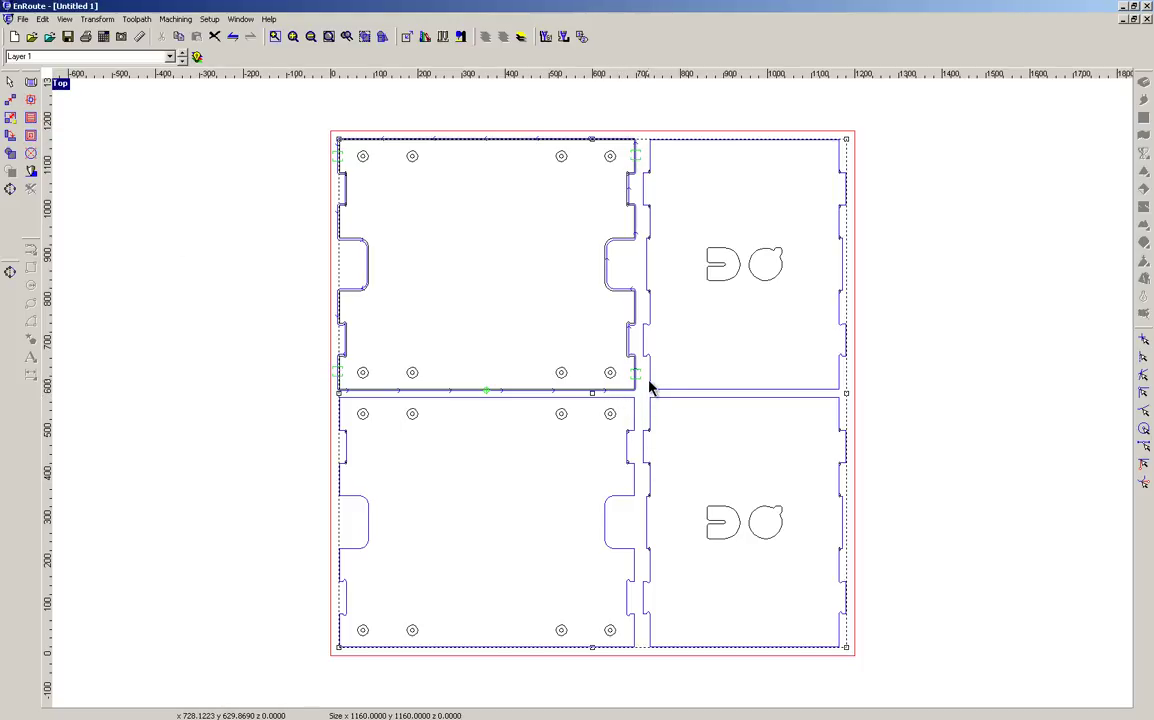
pyautogui.click(31, 101)
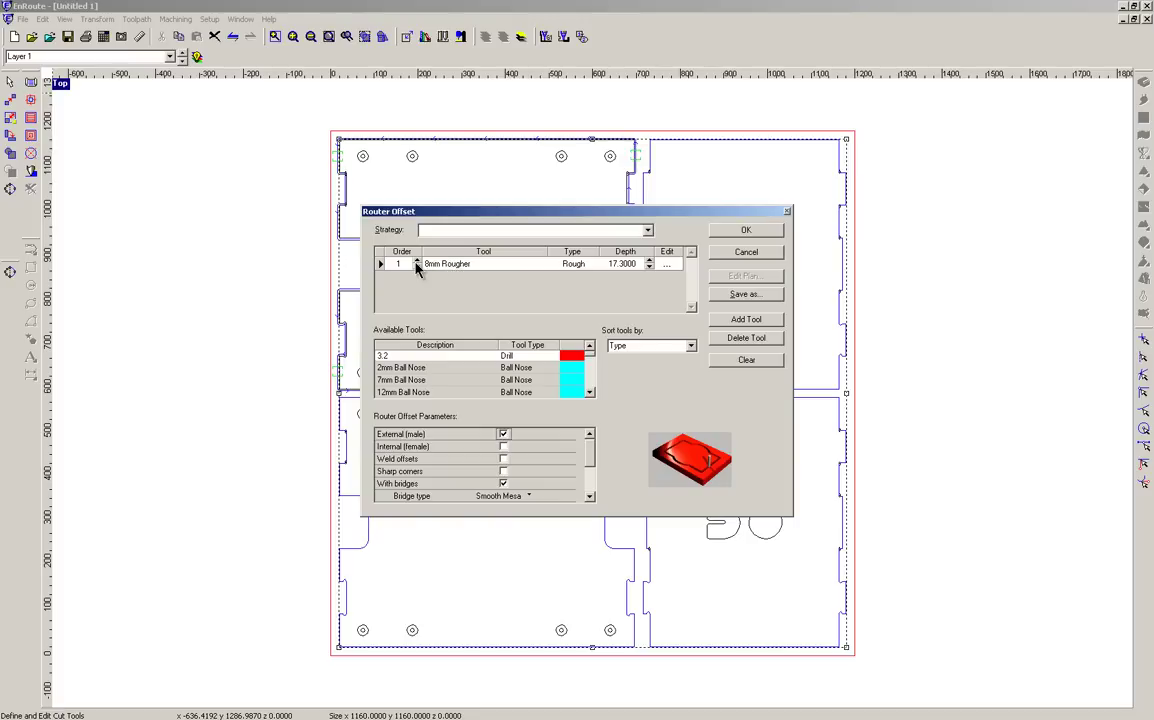
# - Review the 8mm Rougher cut definition and accept the 17.3000 depth warning
pyautogui.click(667, 264)
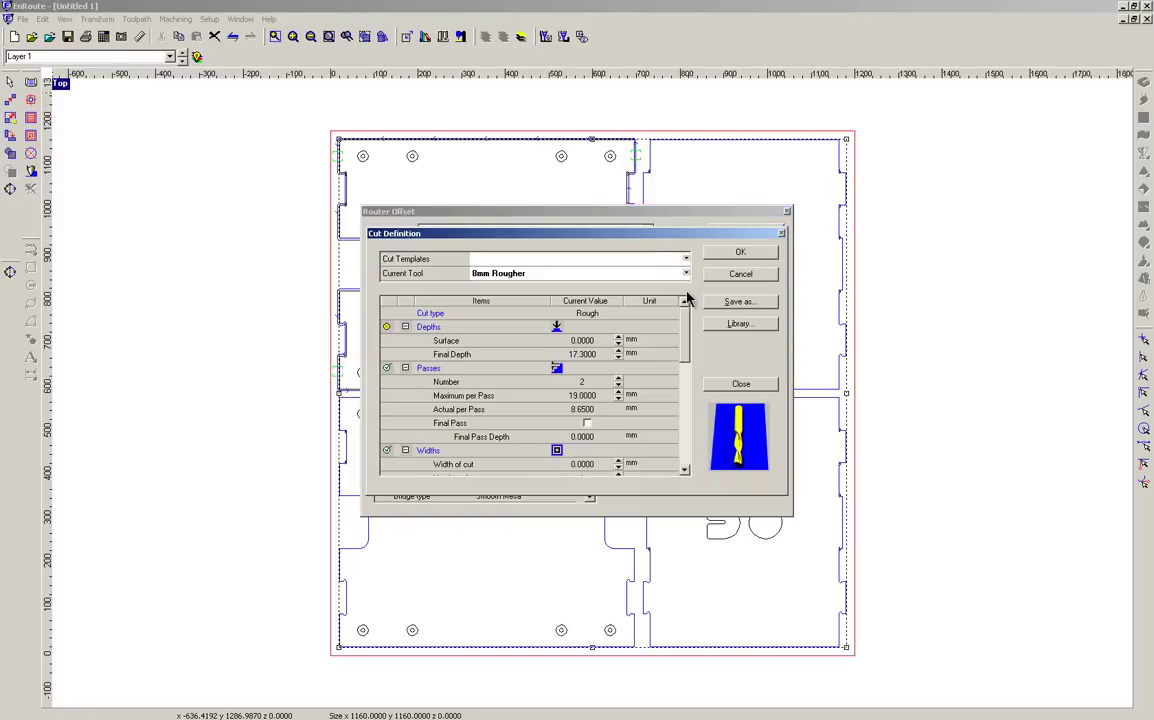
pyautogui.moveTo(686, 325); pyautogui.dragTo(680, 436)
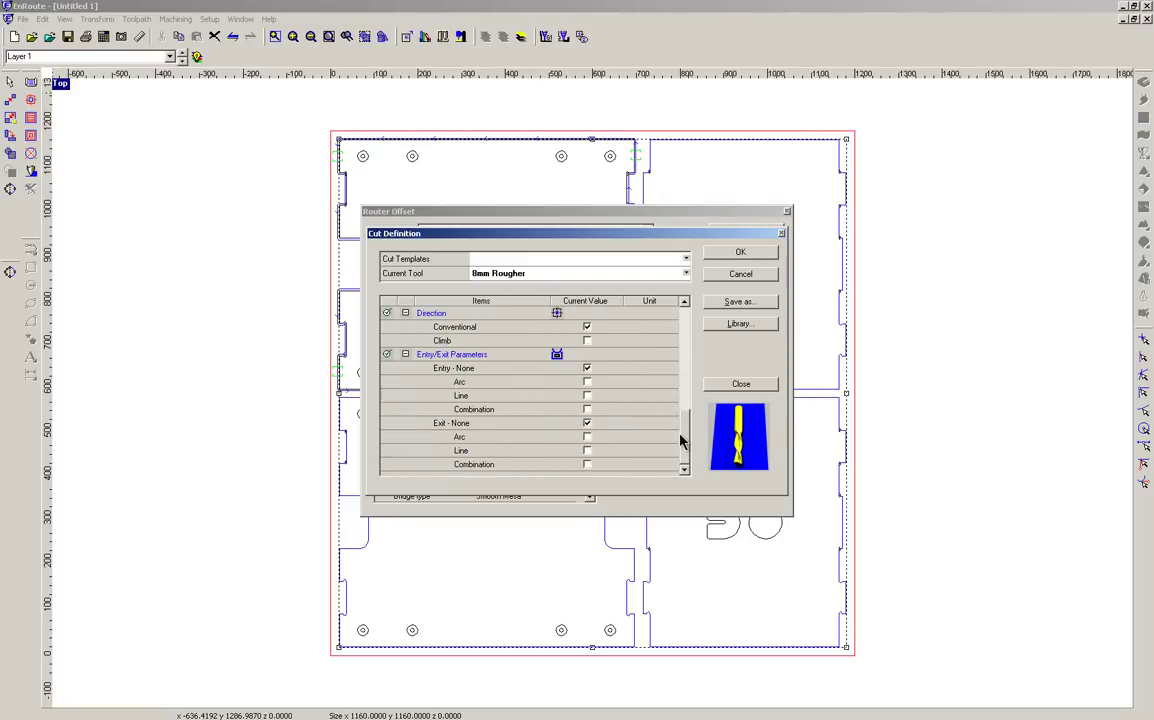
pyautogui.click(752, 252)
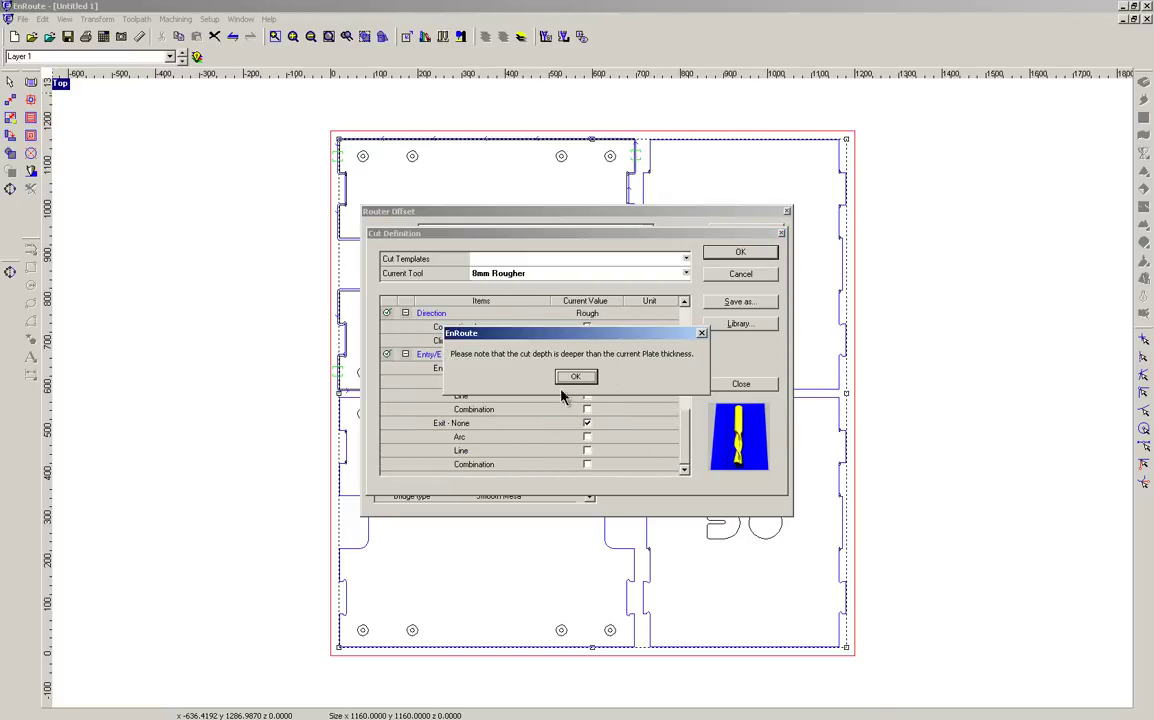
pyautogui.click(572, 380)
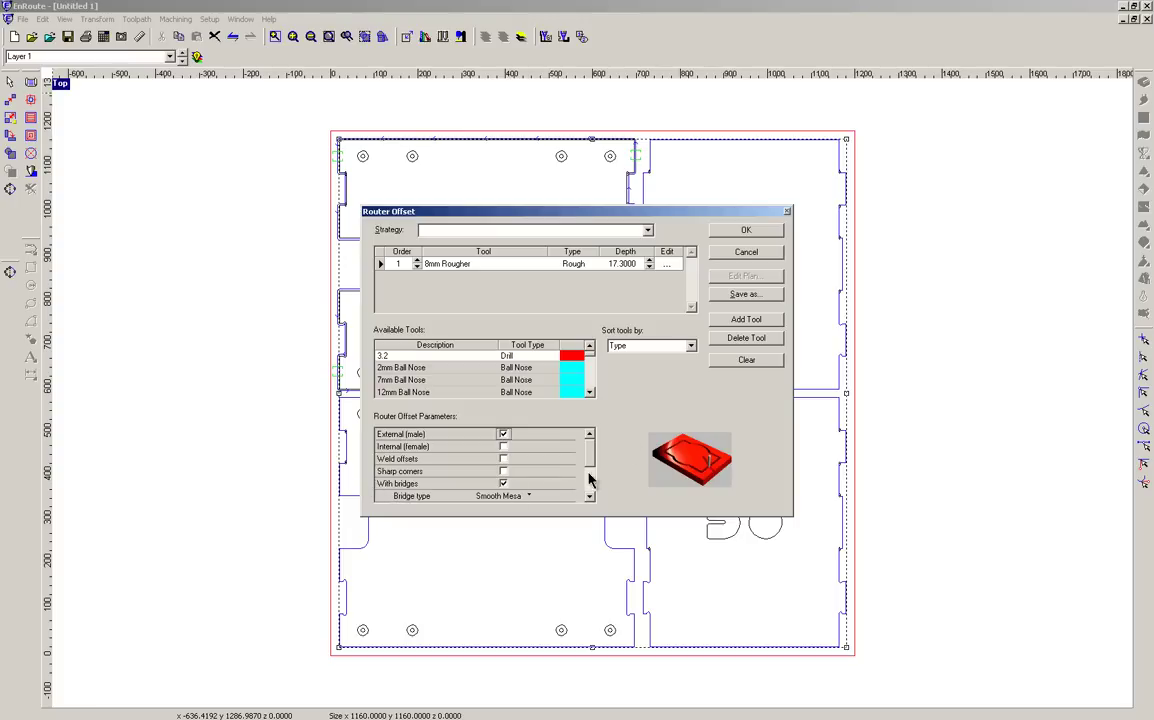
# - Generate offset toolpaths for the three parts and add two bridges on the upper-right part's right edge
pyautogui.click(746, 231)
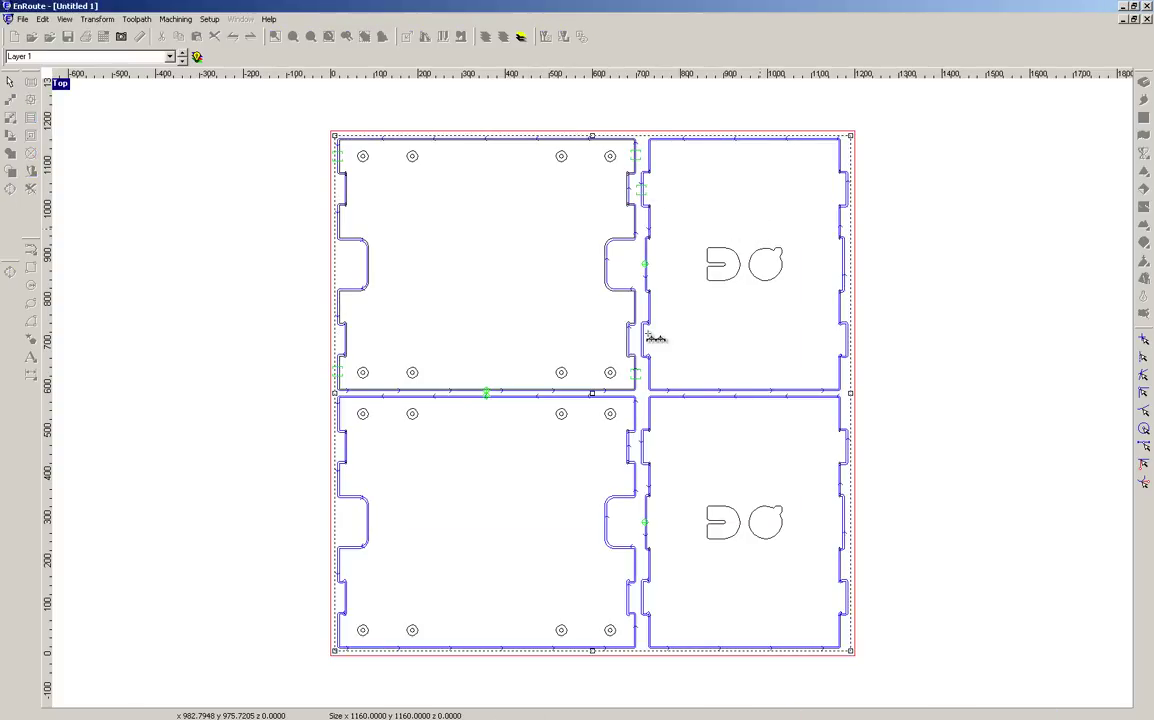
pyautogui.click(850, 343)
pyautogui.click(850, 192)
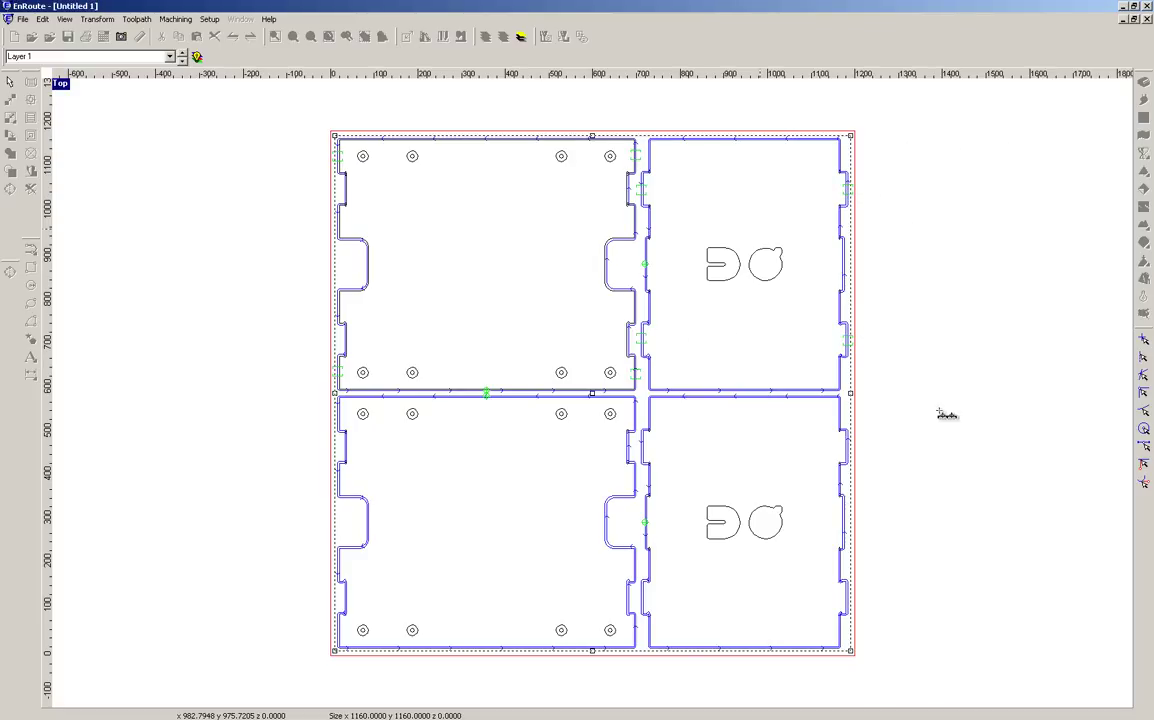
# - Add two bridges on each of the lower-right part's right and left edges, then deselect
pyautogui.click(850, 450)
pyautogui.click(849, 600)
pyautogui.click(644, 604)
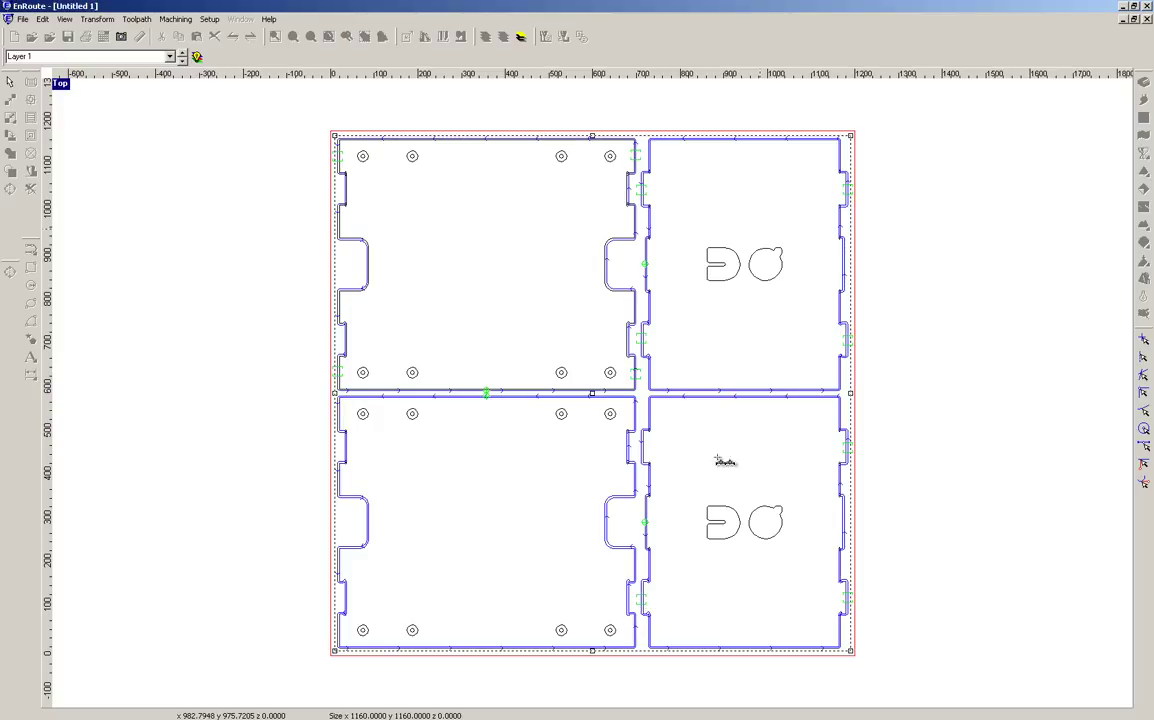
pyautogui.click(644, 449)
pyautogui.press('Escape')
pyautogui.click(762, 353)
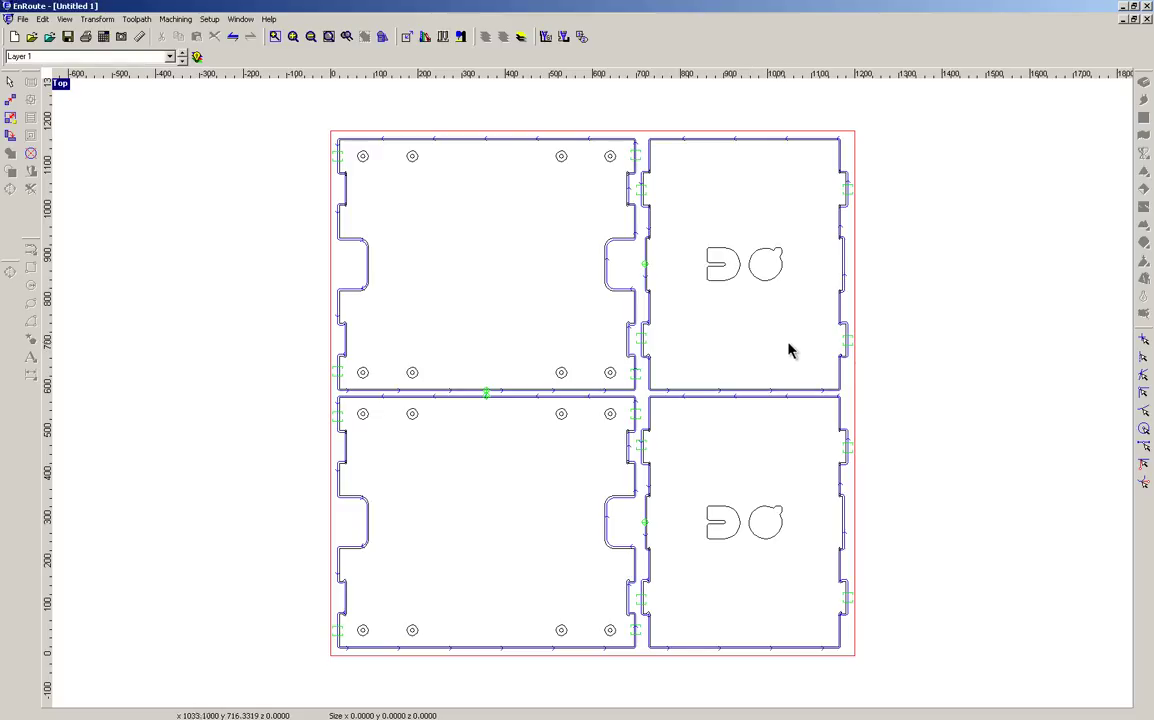